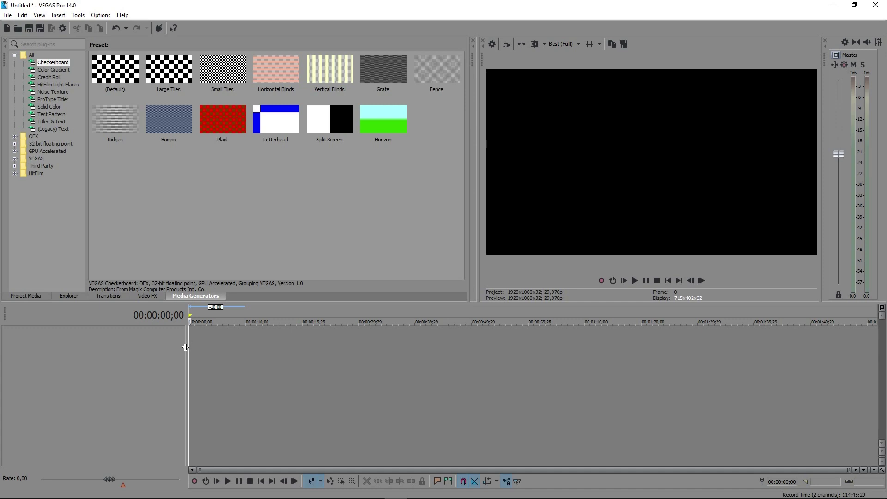
# - Insert a video track and add a White Solid Color event at its start
pyautogui.rightClick(211, 350)
pyautogui.click(233, 373)
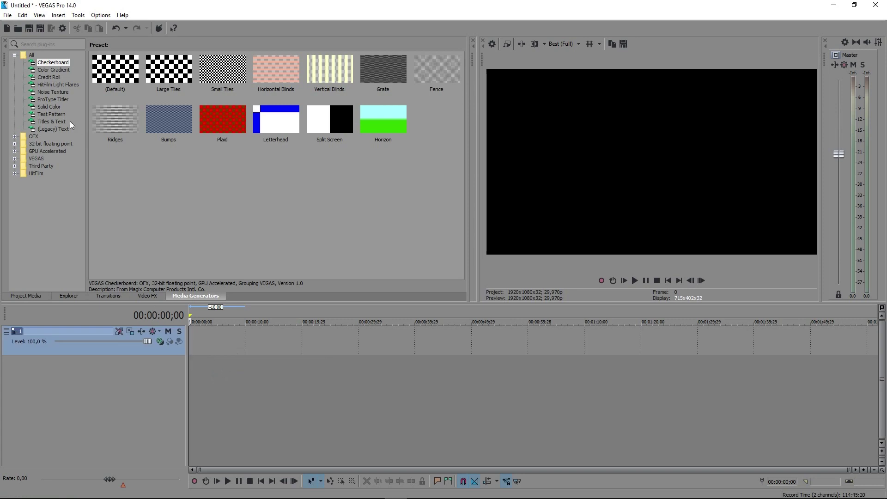
pyautogui.click(42, 107)
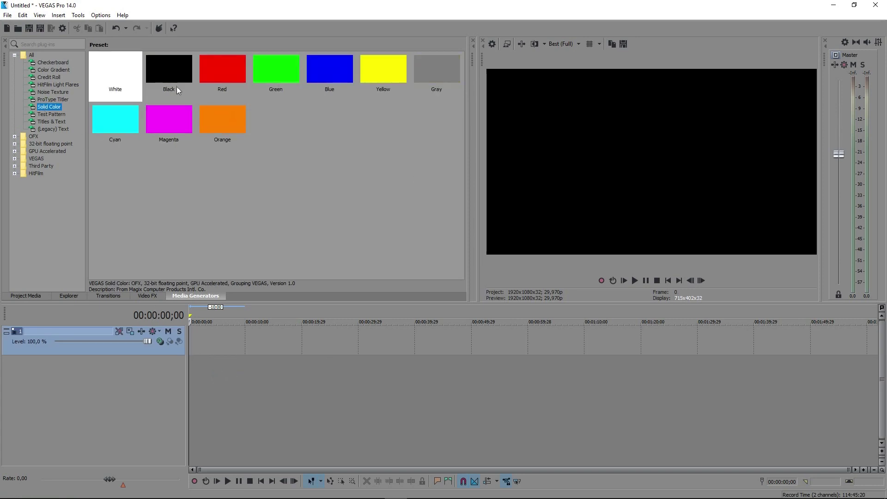
pyautogui.click(132, 85)
pyautogui.moveTo(132, 85); pyautogui.dragTo(198, 341)
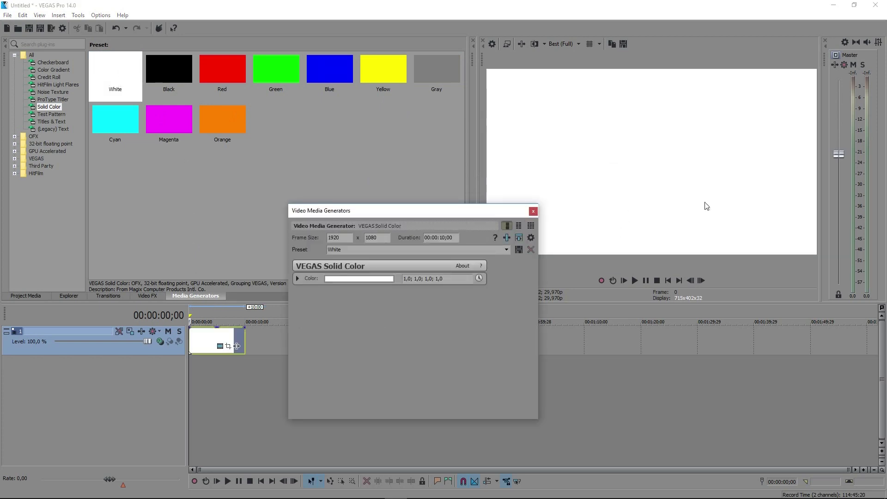
# - Change the solid color to salmon pink (1,0; 0,69; 0,63; 1,0) and close the generator settings
pyautogui.click(363, 279)
pyautogui.click(370, 301)
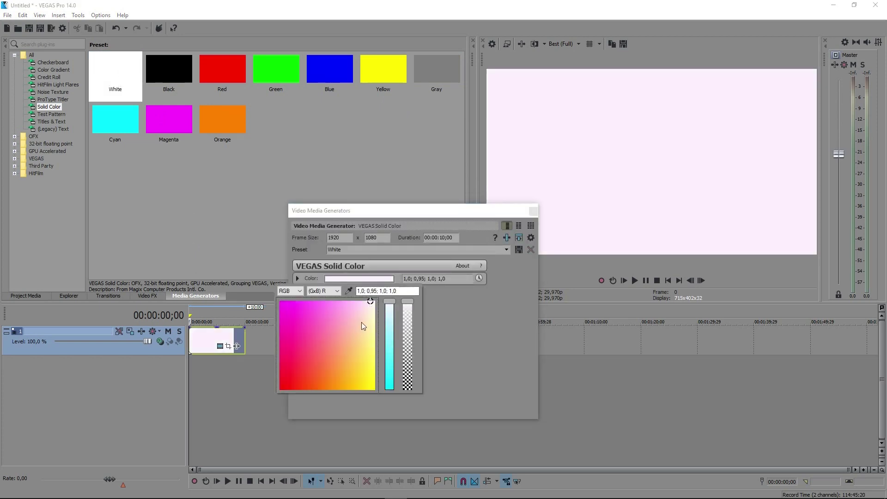
pyautogui.moveTo(373, 309)
pyautogui.mouseDown()
pyautogui.moveTo(342, 341)
pyautogui.moveTo(339, 333)
pyautogui.mouseUp()
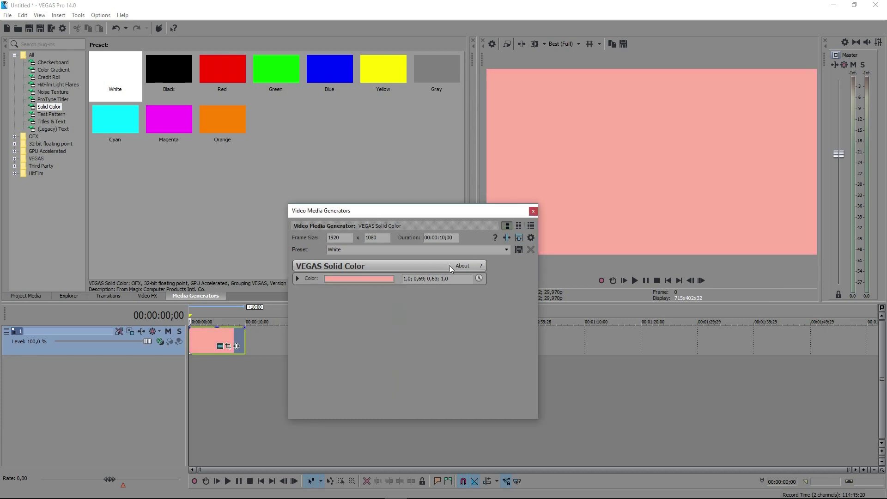
pyautogui.click(534, 211)
# - Insert another video track above the pink background and add a (Legacy) Text event with the Default Text preset at its start
pyautogui.rightClick(205, 374)
pyautogui.click(214, 401)
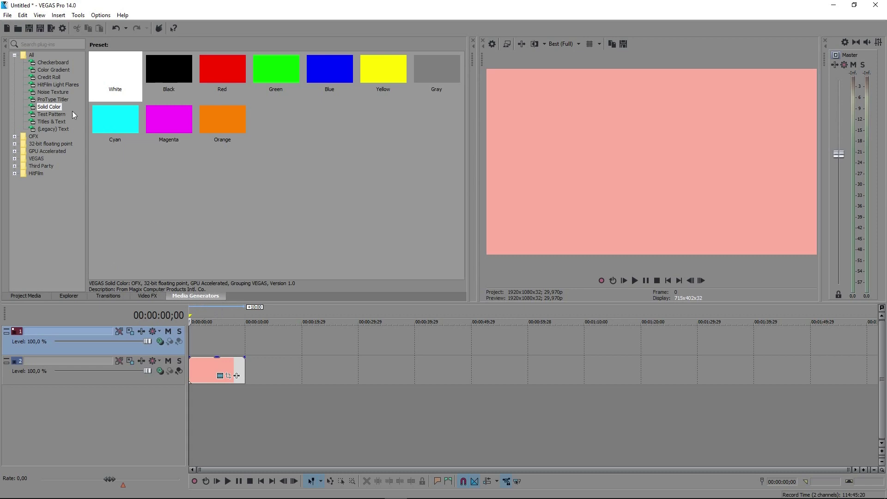
pyautogui.click(57, 122)
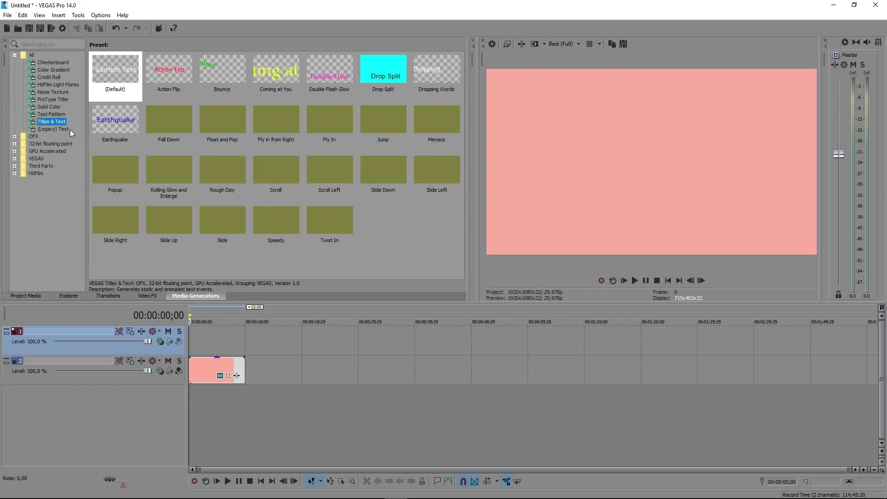
pyautogui.click(67, 129)
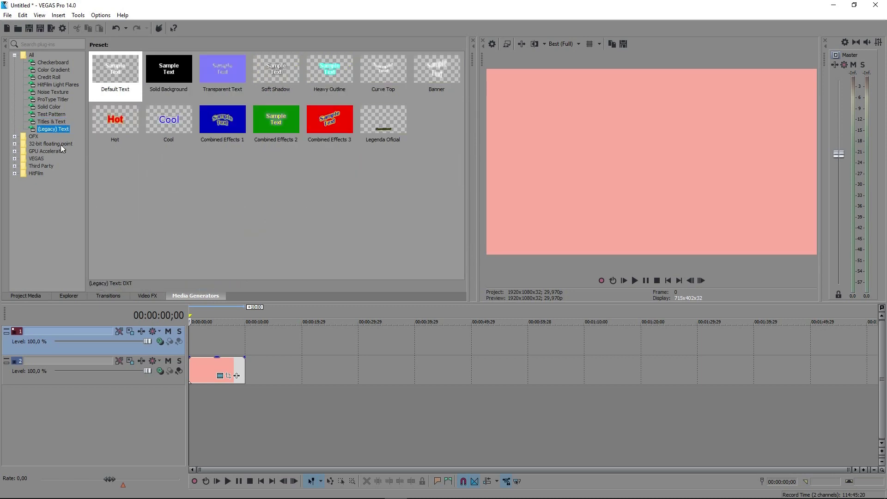
pyautogui.moveTo(109, 65); pyautogui.dragTo(203, 342)
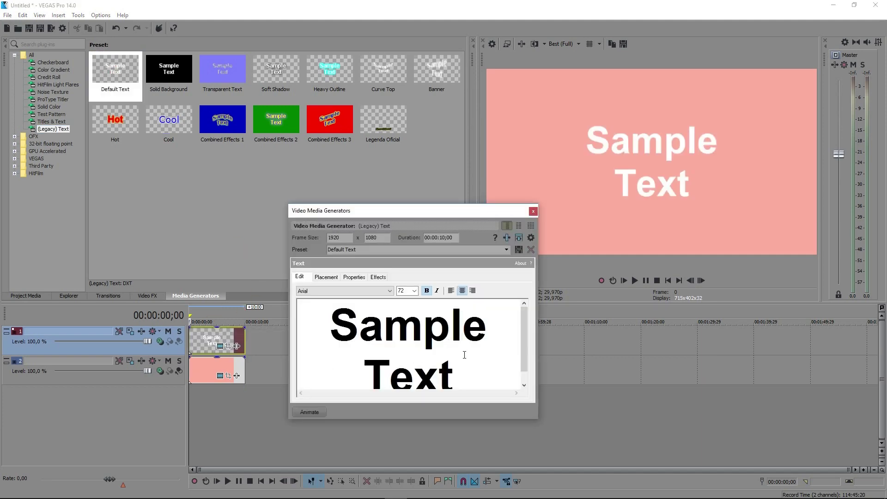
# - Replace the sample text in the text generator with "show!"
pyautogui.moveTo(468, 210); pyautogui.dragTo(439, 170)
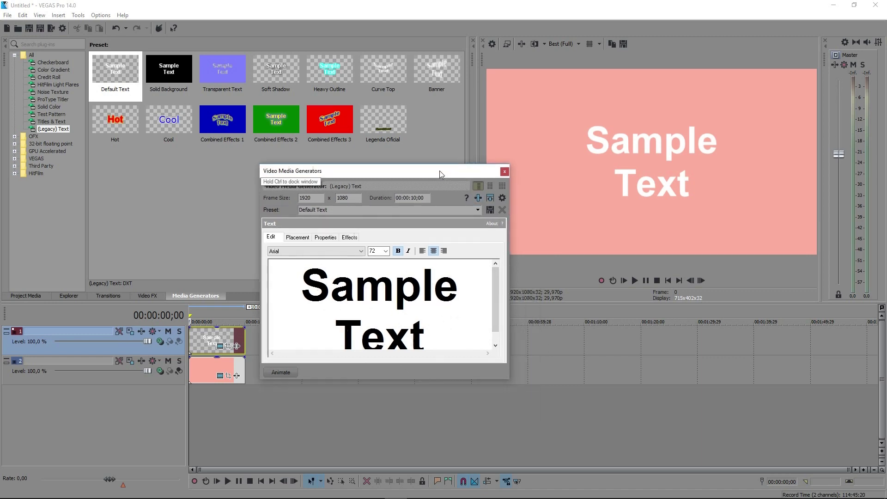
pyautogui.moveTo(505, 380); pyautogui.dragTo(604, 440)
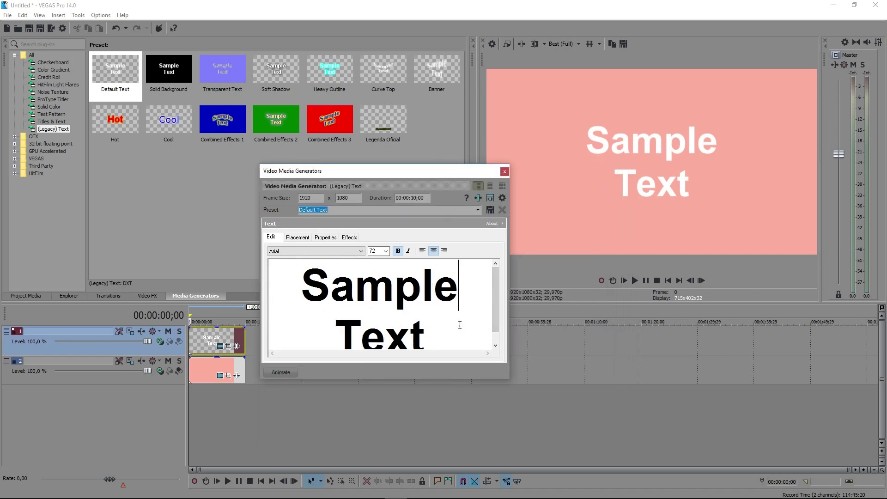
pyautogui.moveTo(453, 307); pyautogui.dragTo(226, 224)
pyautogui.write('brainstorm')
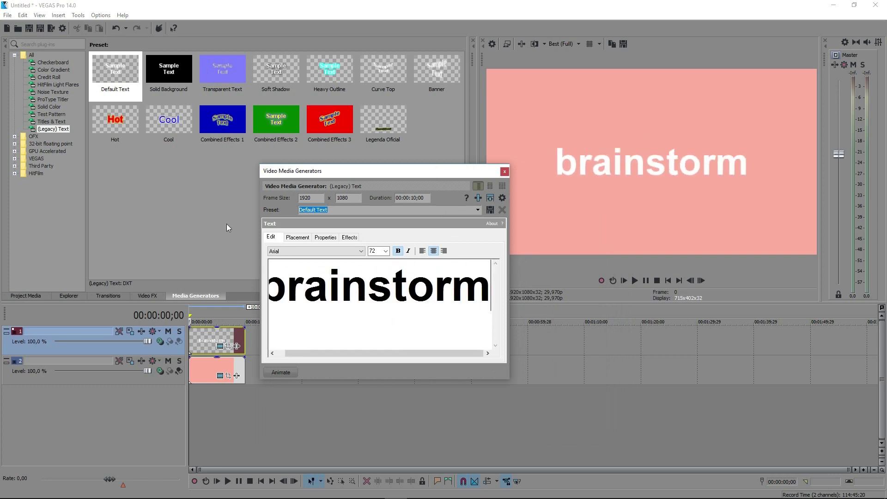
pyautogui.hotkey('ctrl', 'a')
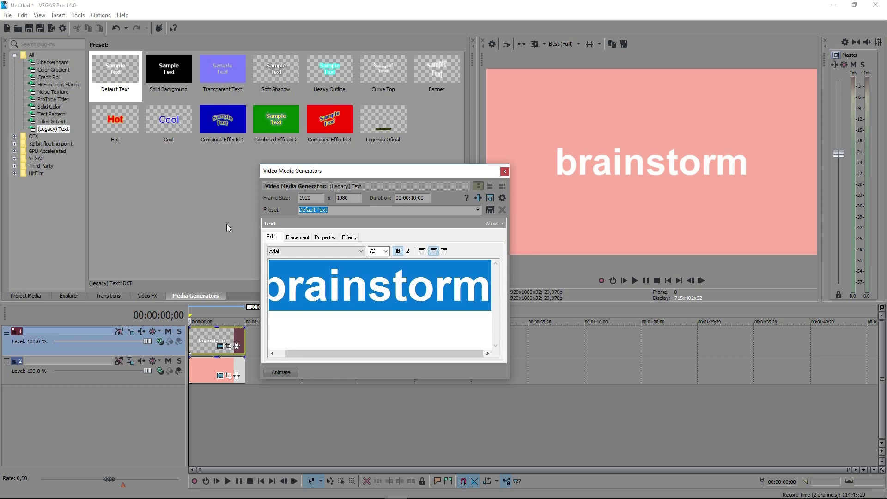
pyautogui.write('show!')
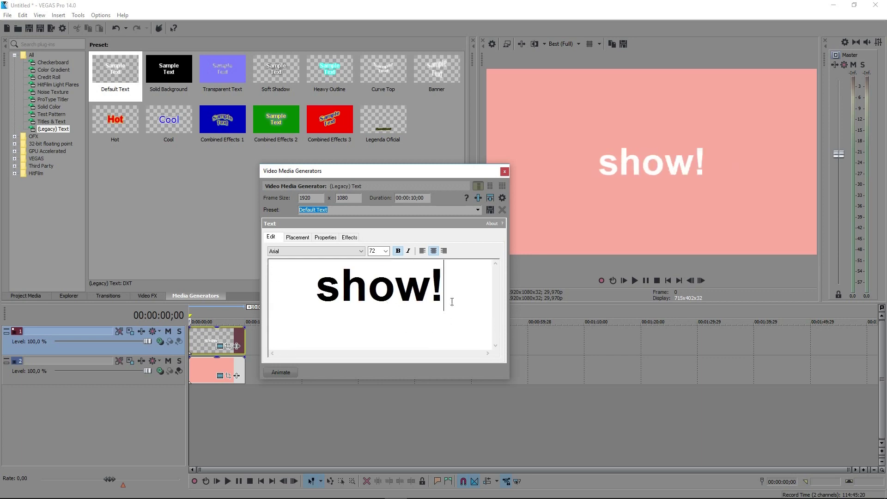
# - Set the font of the whole "show!" text to Back to Black Demo
pyautogui.moveTo(452, 301); pyautogui.dragTo(316, 287)
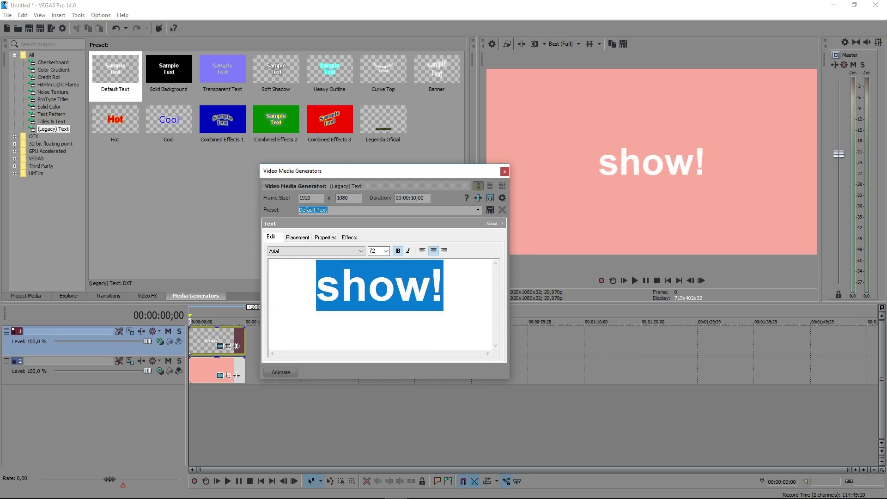
pyautogui.click(321, 252)
pyautogui.scroll(-1, 309, 321)
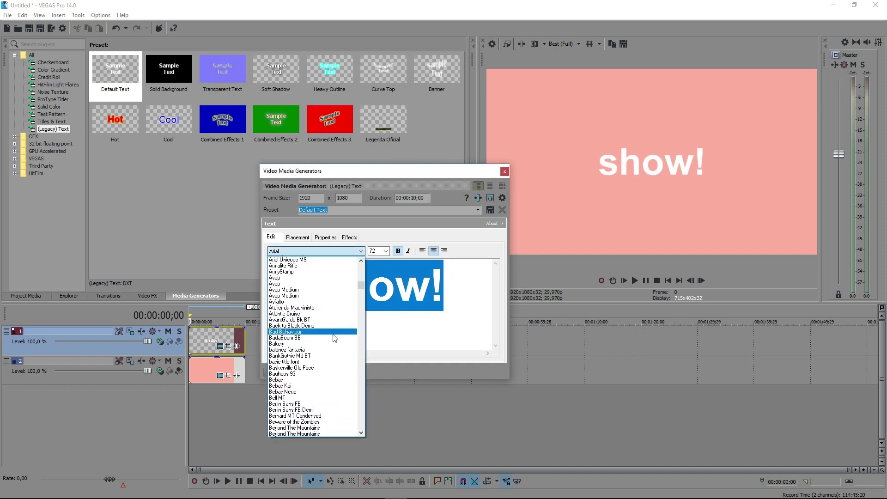
pyautogui.click(333, 337)
pyautogui.click(365, 304)
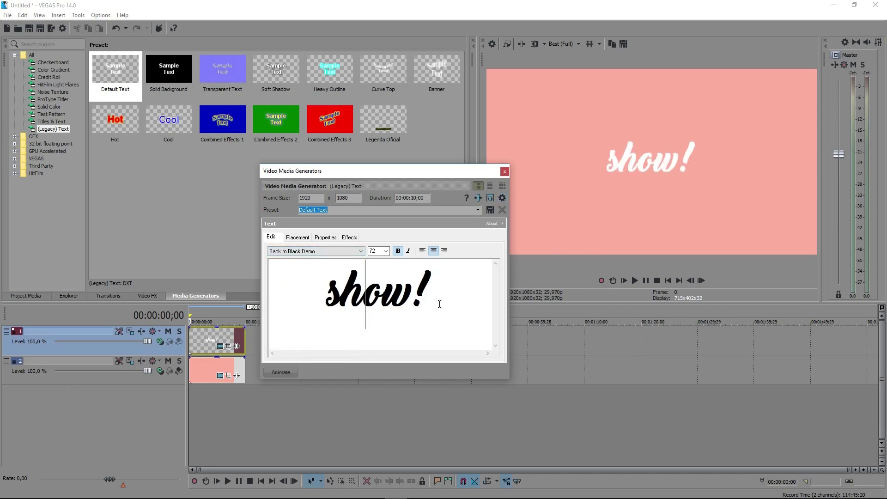
# - Turn off bold for the "show!" text and set its font to Brush Script MT
pyautogui.moveTo(436, 301); pyautogui.dragTo(329, 298)
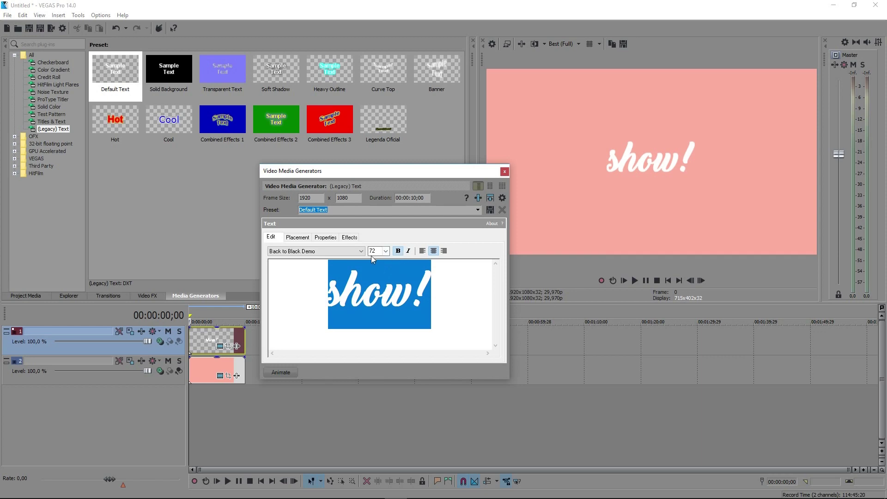
pyautogui.click(398, 251)
pyautogui.click(346, 251)
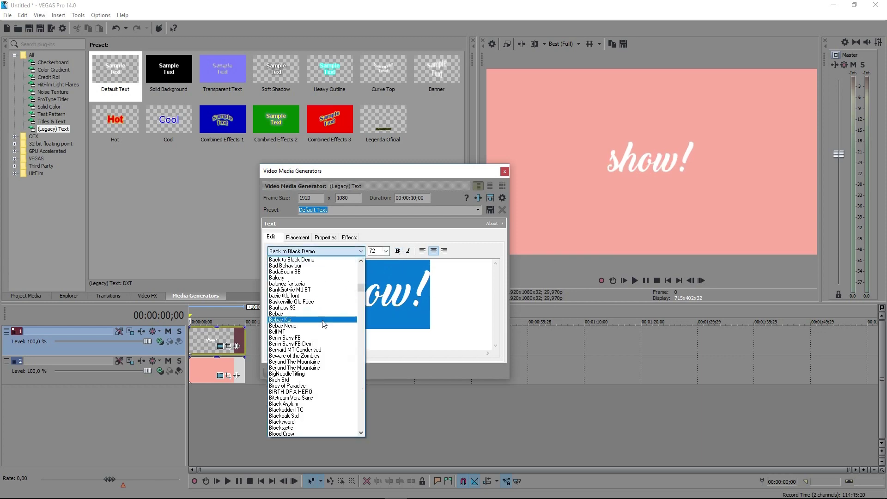
pyautogui.scroll(-4, 321, 316)
pyautogui.scroll(-10, 321, 316)
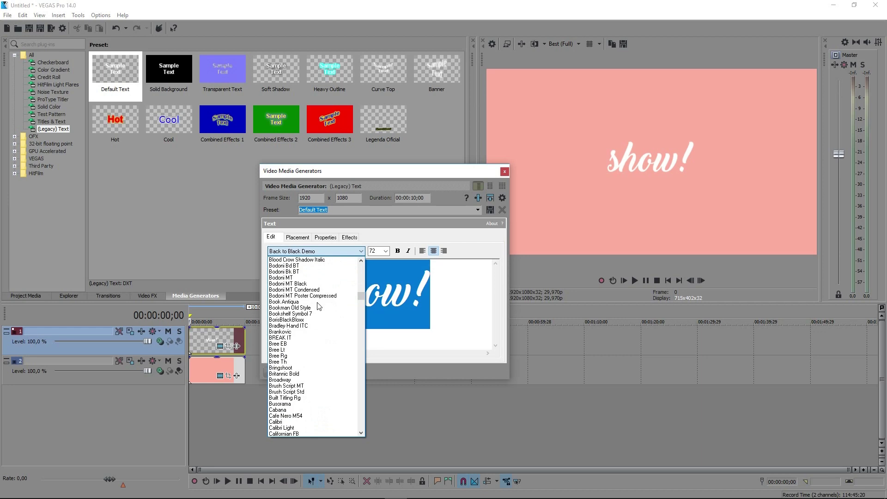
pyautogui.click(310, 386)
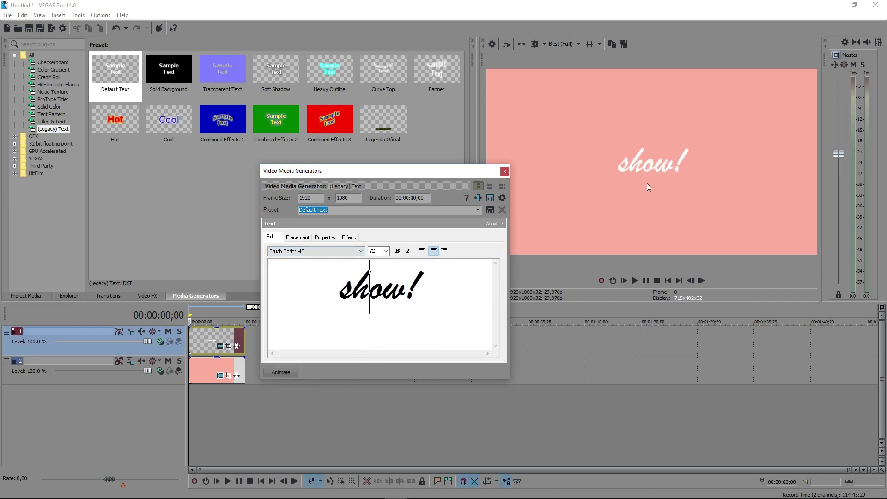
# - Change the font of the whole "show!" text to Beyond The Mountains
pyautogui.hotkey('ctrl', 'a')
pyautogui.click(308, 252)
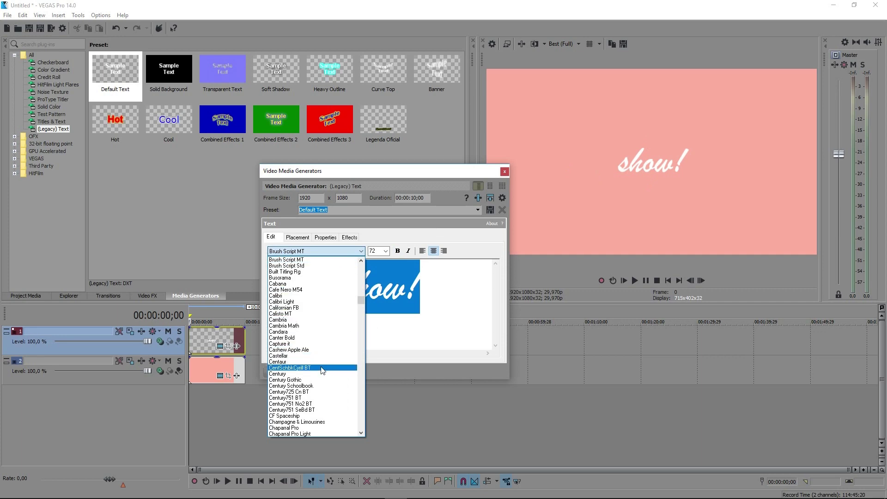
pyautogui.scroll(5, 323, 370)
pyautogui.click(318, 382)
pyautogui.click(442, 311)
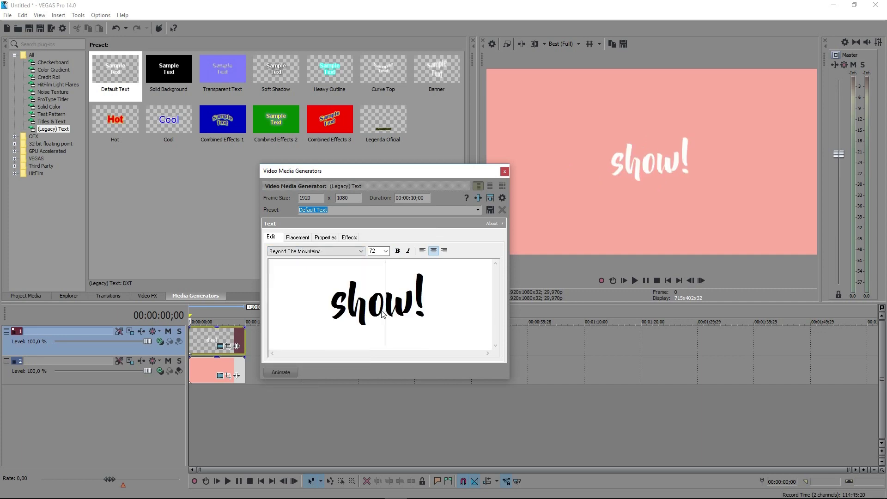
# - Set the font size of the "show!" text to 216 and close the text generator settings
pyautogui.hotkey('ctrl', 'a')
pyautogui.click(418, 312)
pyautogui.click(400, 311)
pyautogui.moveTo(441, 307); pyautogui.dragTo(244, 309)
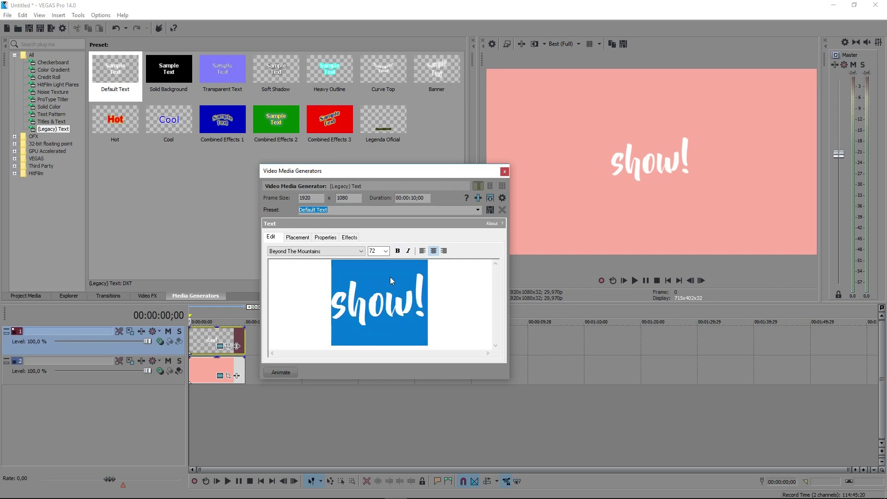
pyautogui.doubleClick(377, 253)
pyautogui.click(387, 252)
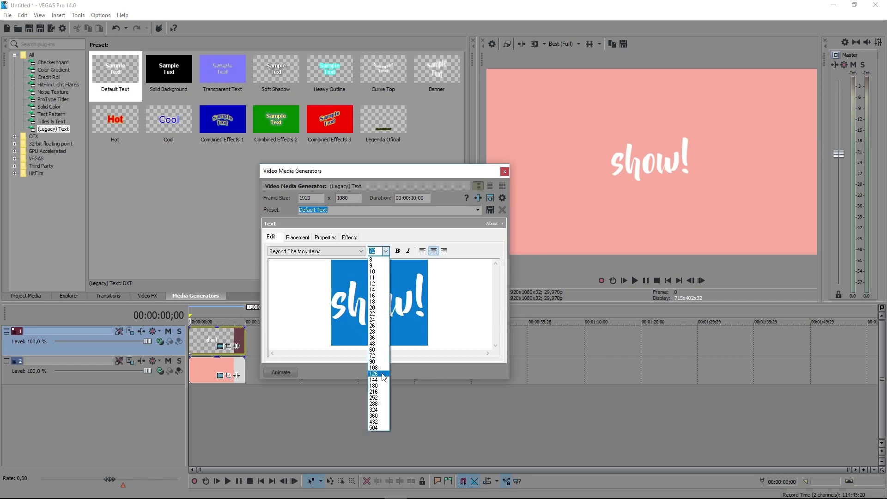
pyautogui.click(375, 403)
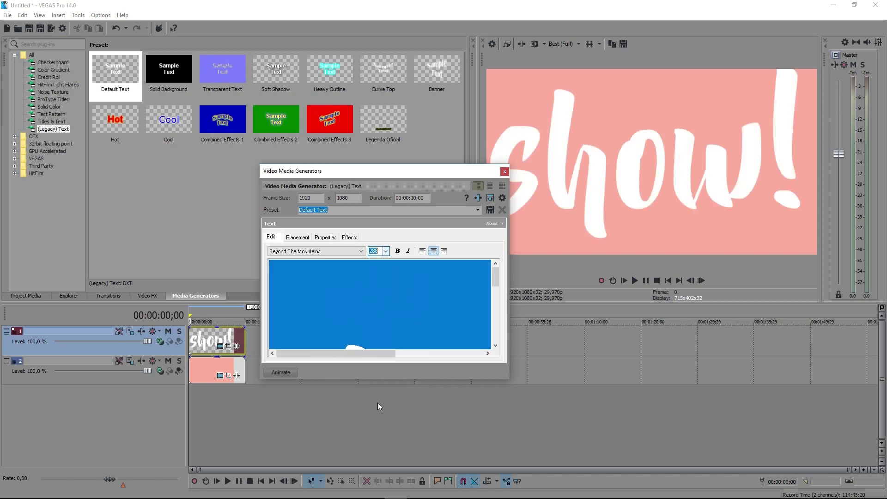
pyautogui.click(386, 252)
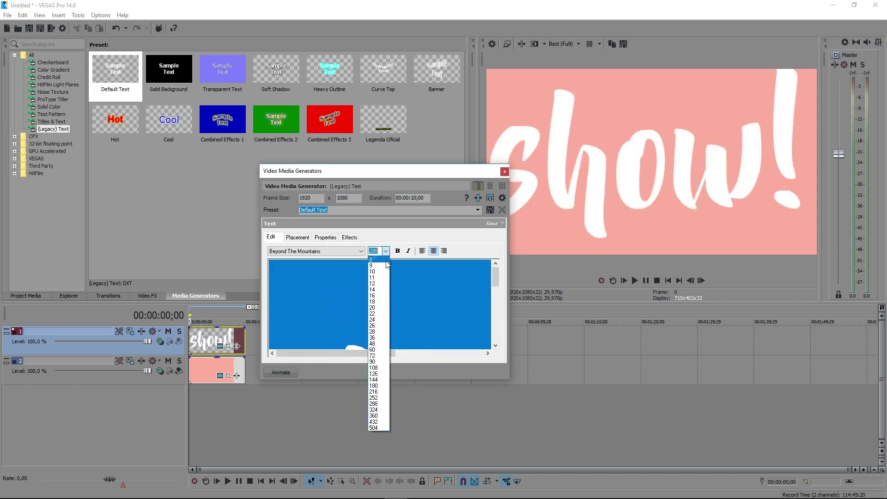
pyautogui.click(376, 392)
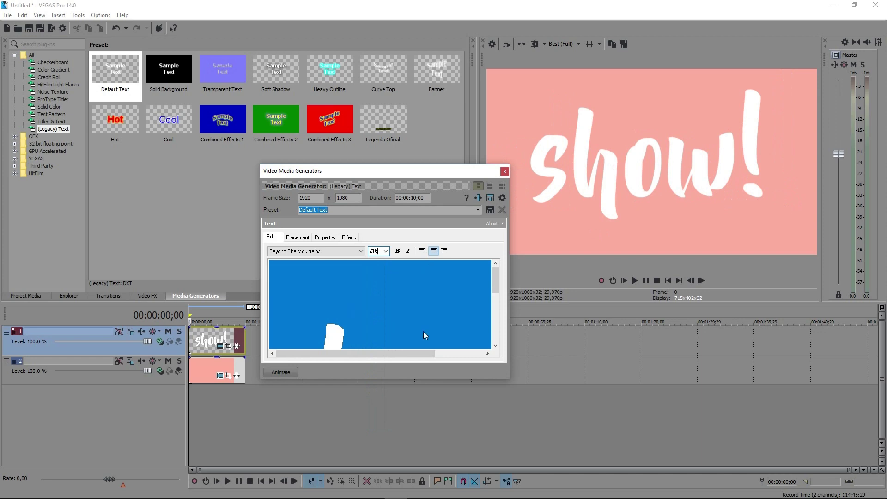
pyautogui.click(416, 300)
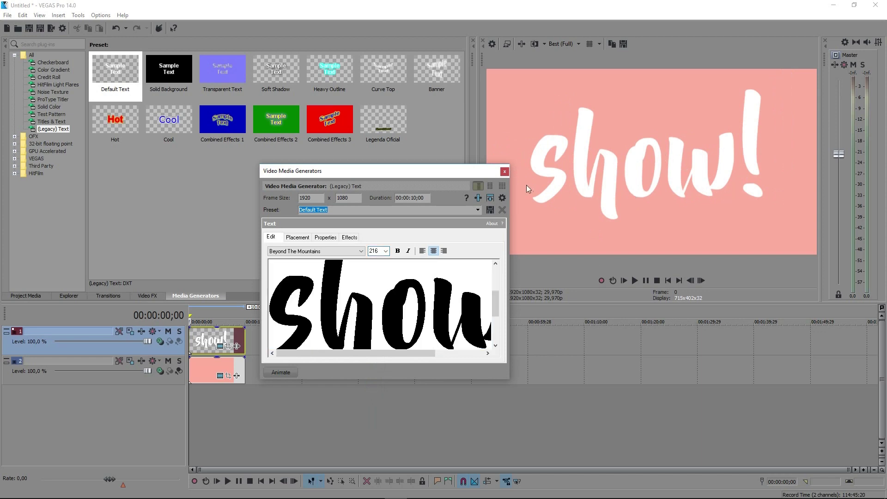
pyautogui.click(506, 171)
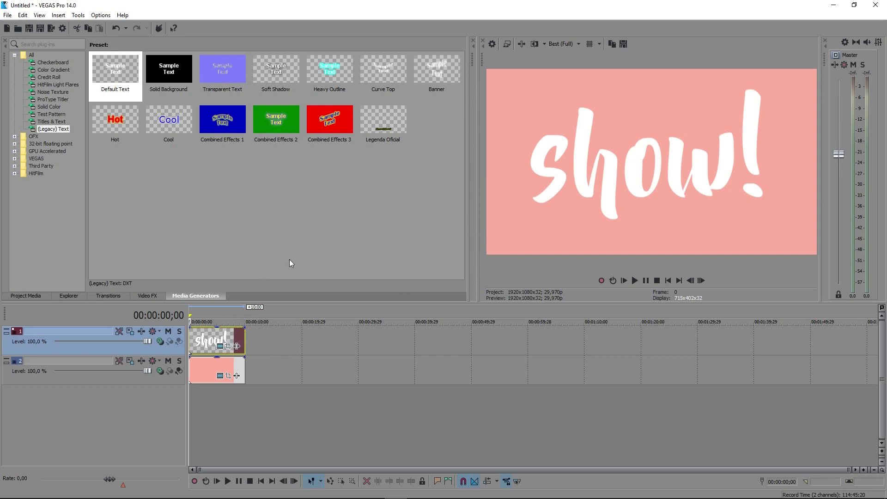
# - Open Event Pan/Crop for the "show!" text event and enable its mask
pyautogui.click(229, 346)
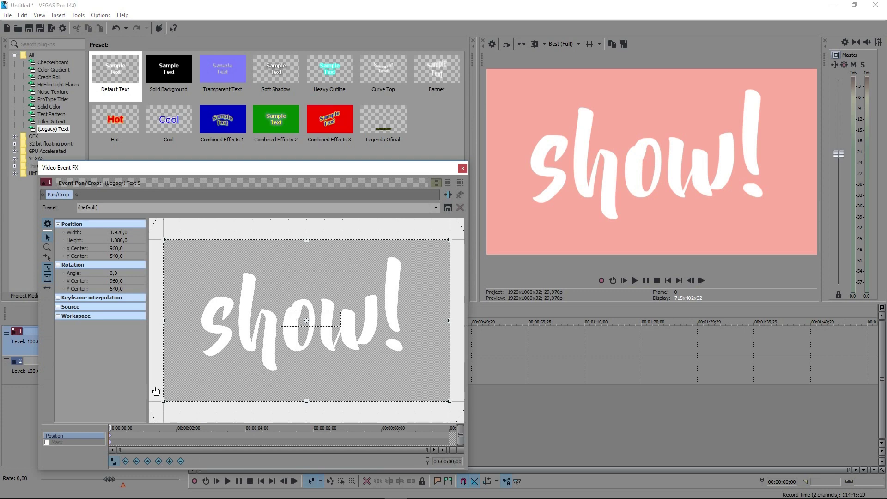
pyautogui.click(64, 443)
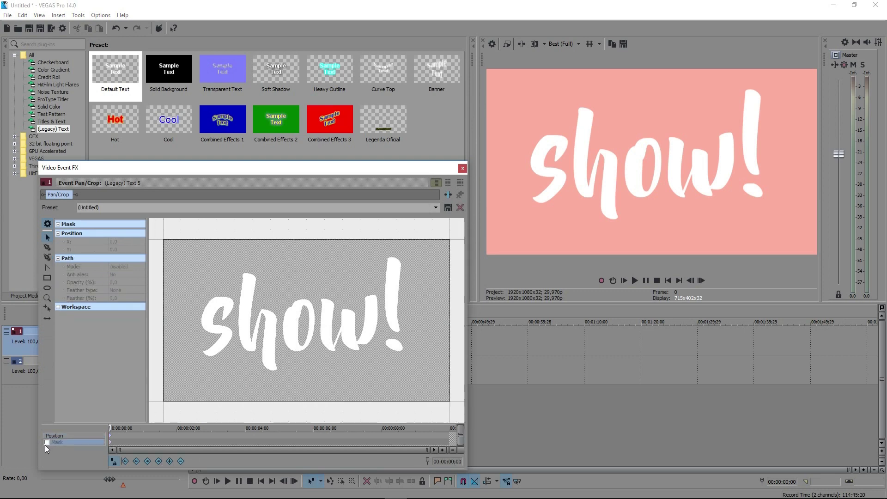
pyautogui.scroll(5, 258, 324)
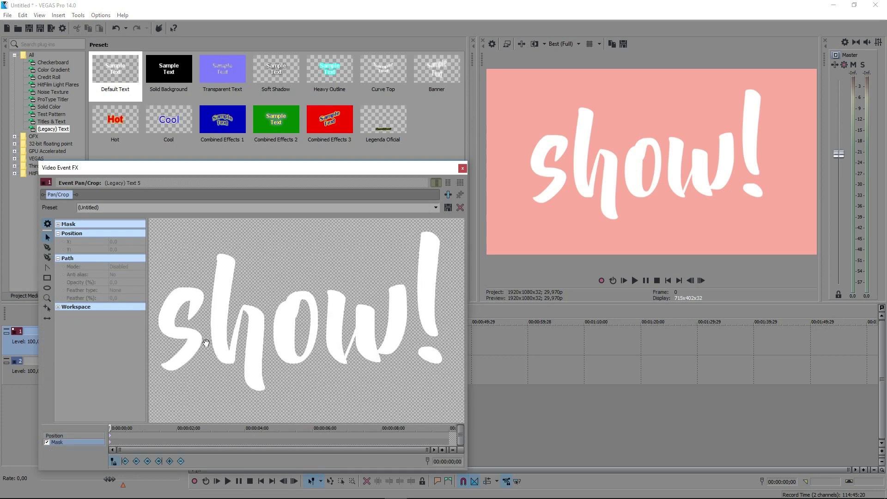
pyautogui.moveTo(281, 329); pyautogui.dragTo(283, 302)
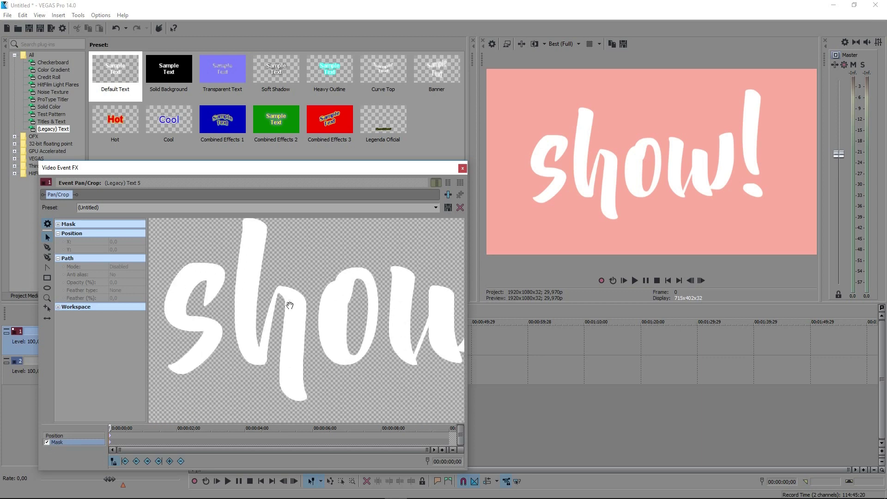
pyautogui.scroll(-2, 290, 305)
pyautogui.scroll(2, 290, 305)
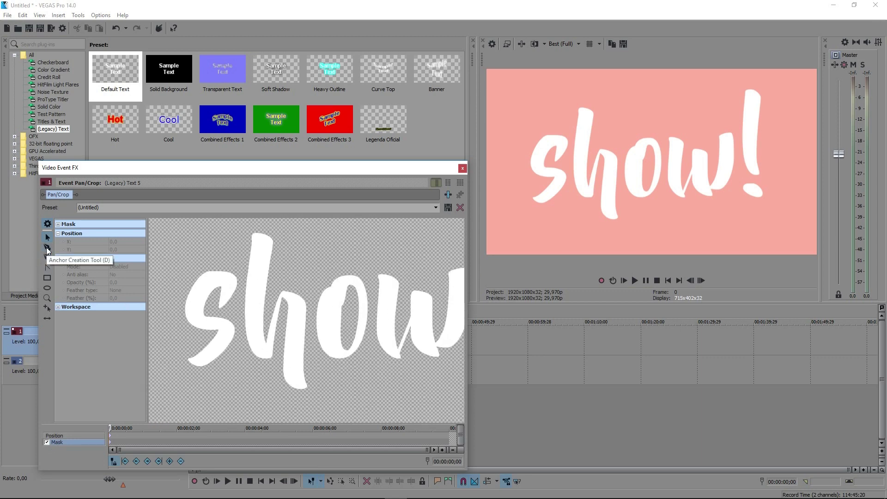
# - Draw a closed four-point mask around the end of the upper stroke of the "s" at frame 0
pyautogui.click(47, 249)
pyautogui.scroll(1, 232, 320)
pyautogui.click(47, 237)
pyautogui.moveTo(182, 304); pyautogui.dragTo(259, 323)
pyautogui.press('d')
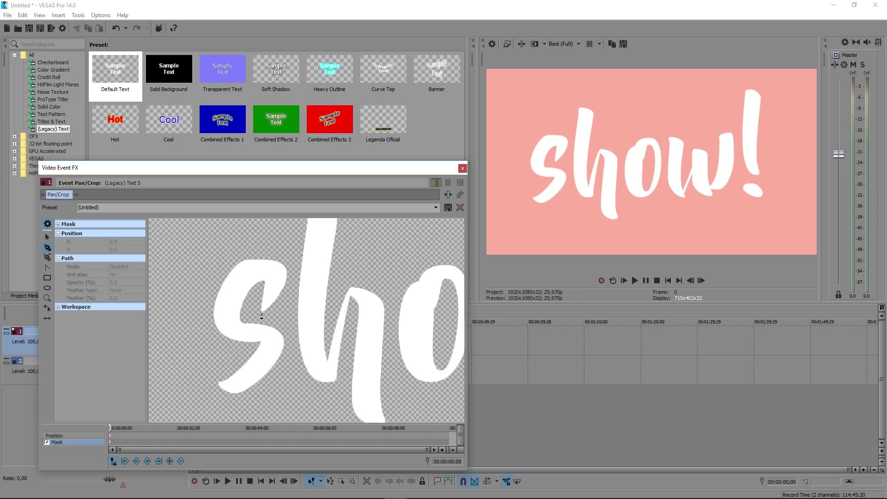
pyautogui.click(255, 304)
pyautogui.click(286, 300)
pyautogui.click(254, 319)
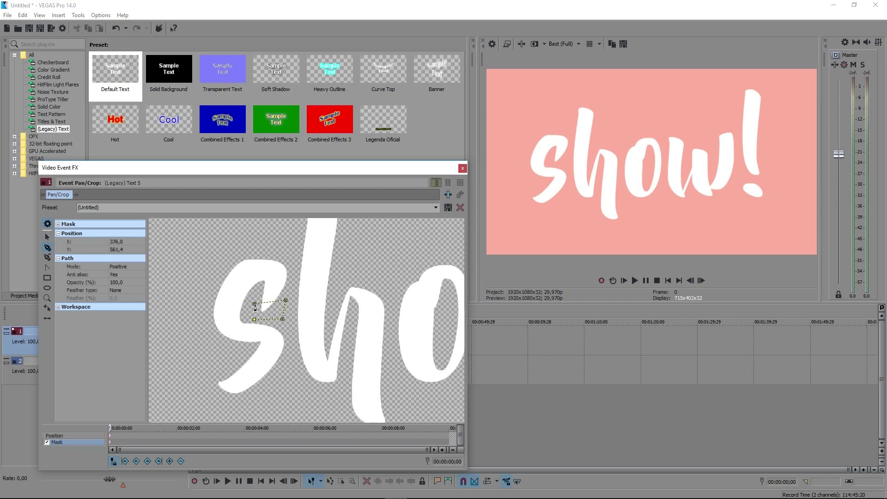
pyautogui.click(255, 303)
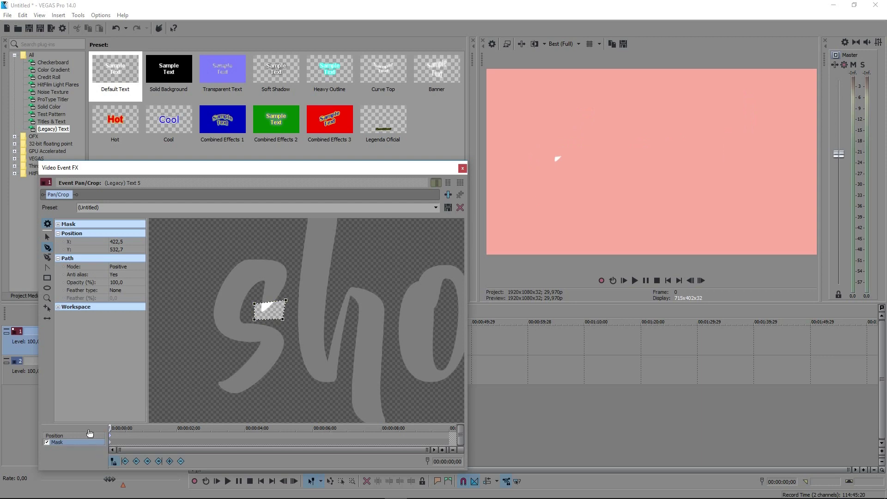
# - At frame 3, move the mask's two upper anchors upward to uncover more of the upper stroke of the "s"
pyautogui.scroll(1, 164, 381)
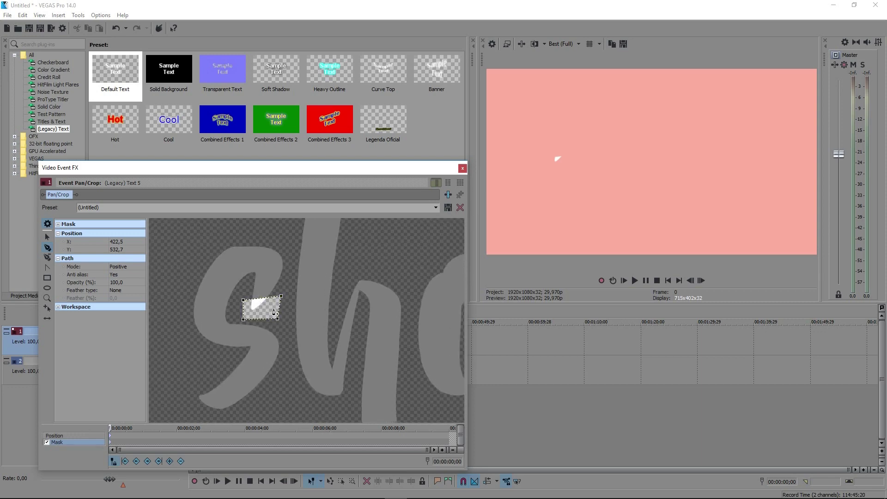
pyautogui.scroll(-5, 278, 314)
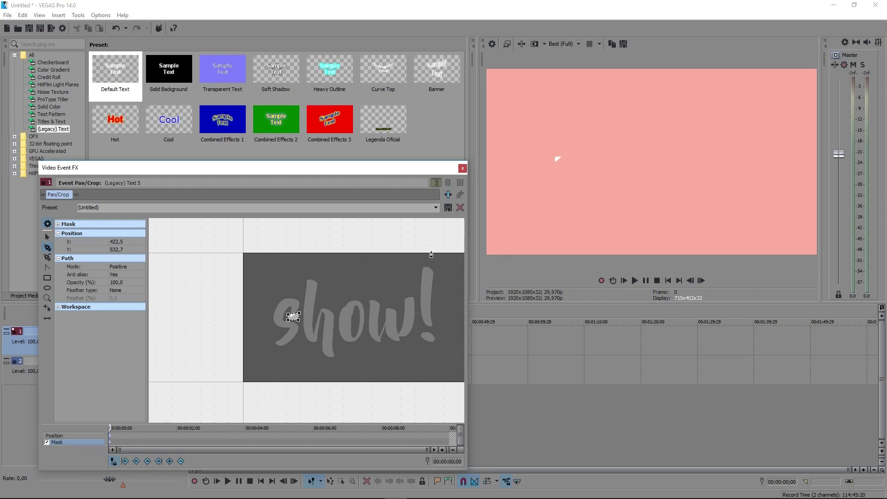
pyautogui.scroll(5, 307, 344)
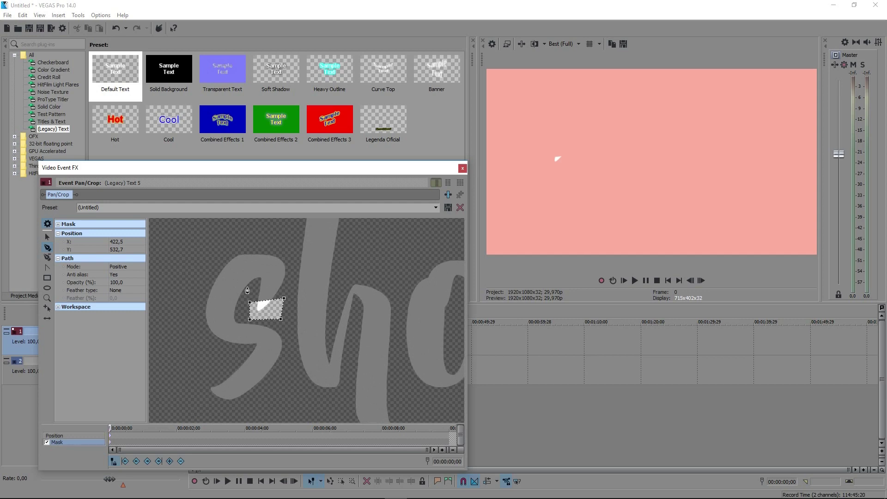
pyautogui.scroll(2, 248, 312)
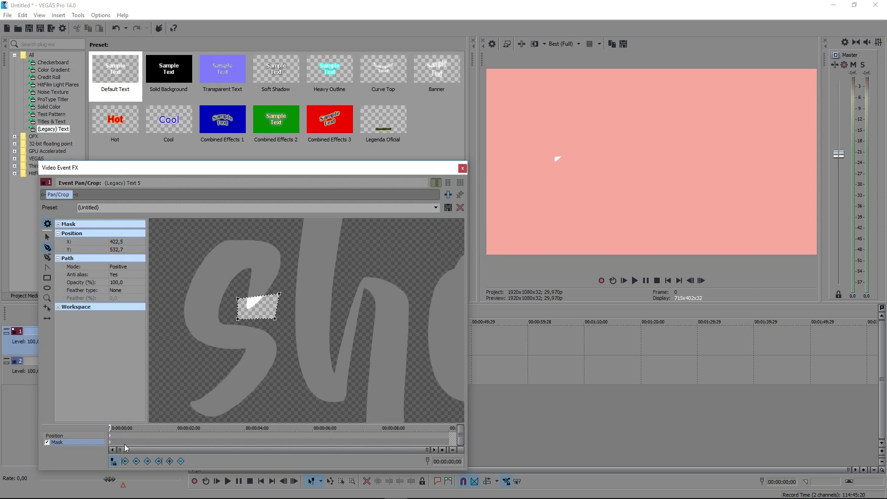
pyautogui.press('Right')
pyautogui.scroll(4, 132, 441)
pyautogui.press('Right')
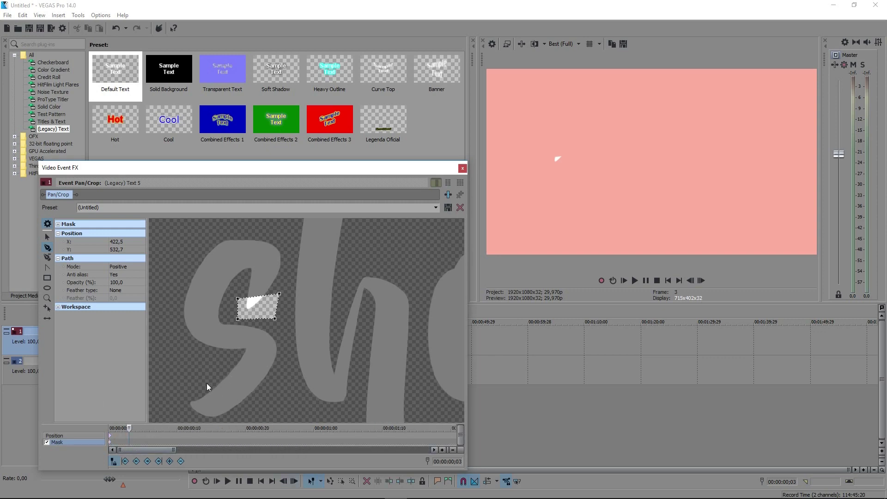
pyautogui.click(47, 237)
pyautogui.click(238, 299)
pyautogui.moveTo(239, 300); pyautogui.dragTo(240, 300)
pyautogui.click(47, 239)
pyautogui.moveTo(241, 301); pyautogui.dragTo(245, 274)
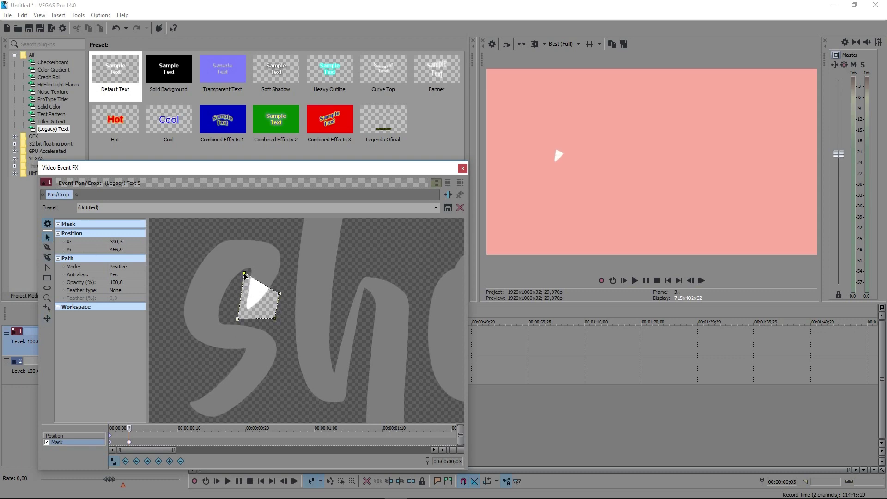
pyautogui.moveTo(279, 298); pyautogui.dragTo(296, 238)
# - At frame 5, add two anchors to the mask's upper edge and pull them out over the top curve of the "s"
pyautogui.click(144, 442)
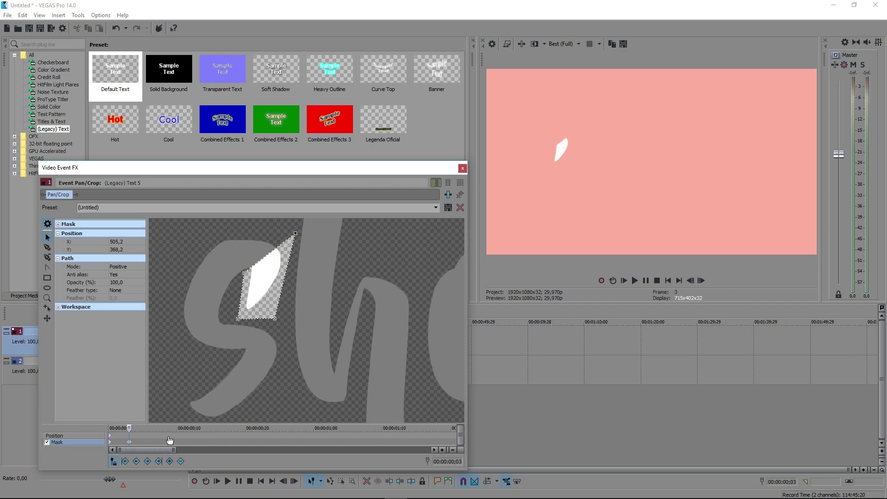
pyautogui.click(46, 248)
pyautogui.click(270, 254)
pyautogui.moveTo(269, 253); pyautogui.dragTo(240, 278)
pyautogui.click(279, 245)
pyautogui.click(48, 237)
pyautogui.moveTo(283, 244); pyautogui.dragTo(187, 236)
# - At frame 7, add anchors on the mask's slanted edge and extend them down the outer curve of the "s"
pyautogui.click(157, 428)
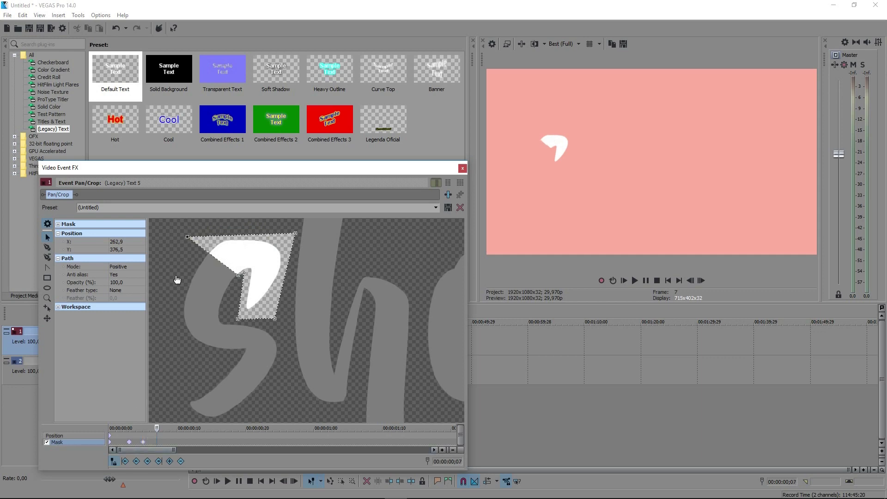
pyautogui.click(226, 266)
pyautogui.click(47, 238)
pyautogui.moveTo(208, 253); pyautogui.dragTo(166, 309)
pyautogui.moveTo(227, 267); pyautogui.dragTo(227, 321)
pyautogui.moveTo(166, 312); pyautogui.dragTo(168, 352)
# - At frame 9, add two anchors to the mask's lower edge and stretch them across the middle bend of the "s"
pyautogui.click(170, 443)
pyautogui.click(188, 342)
pyautogui.click(218, 327)
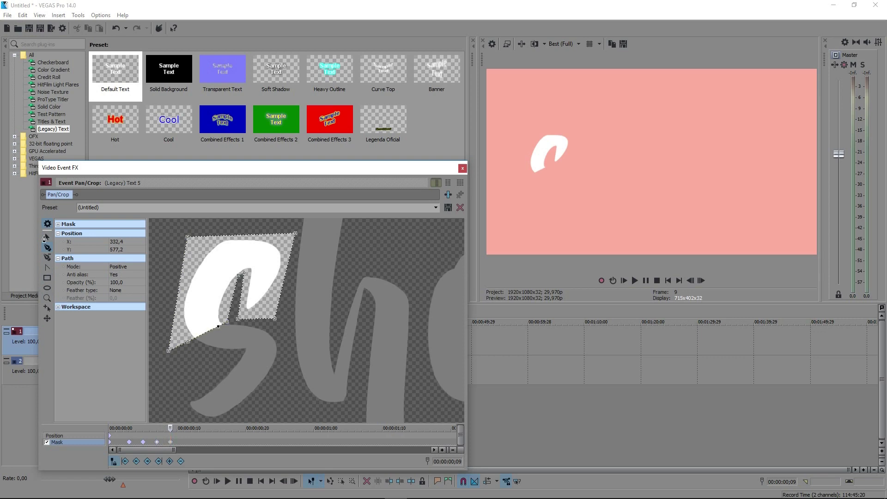
pyautogui.moveTo(218, 326); pyautogui.dragTo(273, 326)
pyautogui.moveTo(187, 342); pyautogui.dragTo(241, 354)
pyautogui.moveTo(273, 326); pyautogui.dragTo(277, 326)
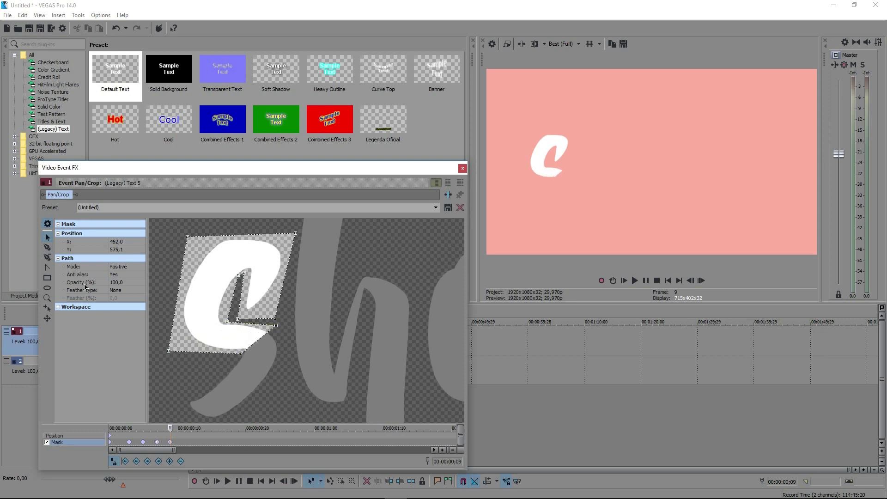
# - At frame 11, add anchors to the mask's lower edge and pull them down over the lower curve of the "s"
pyautogui.click(47, 247)
pyautogui.click(183, 442)
pyautogui.click(252, 345)
pyautogui.click(47, 237)
pyautogui.moveTo(252, 345); pyautogui.dragTo(215, 380)
pyautogui.moveTo(268, 333); pyautogui.dragTo(287, 374)
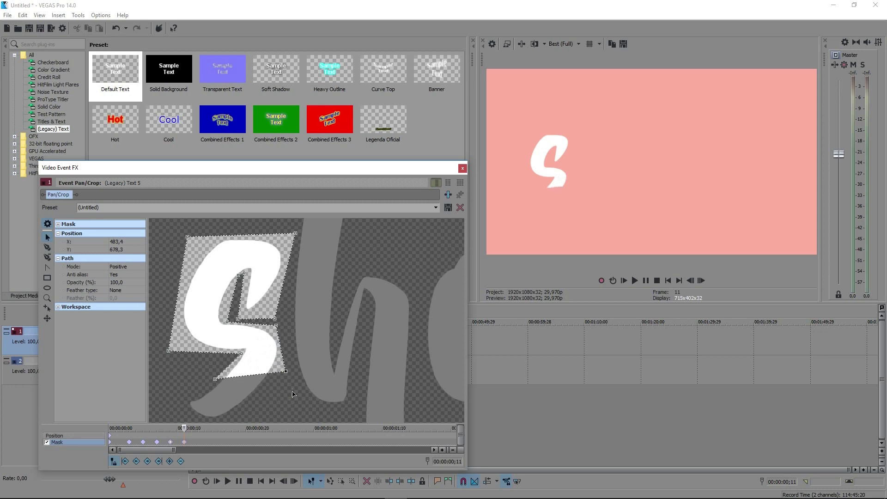
# - At frame 13, add an anchor to the mask's lower edge and extend the mask over the tail of the "s"
pyautogui.press('Right')
pyautogui.click(47, 247)
pyautogui.click(274, 373)
pyautogui.click(47, 236)
pyautogui.moveTo(275, 374); pyautogui.dragTo(250, 386)
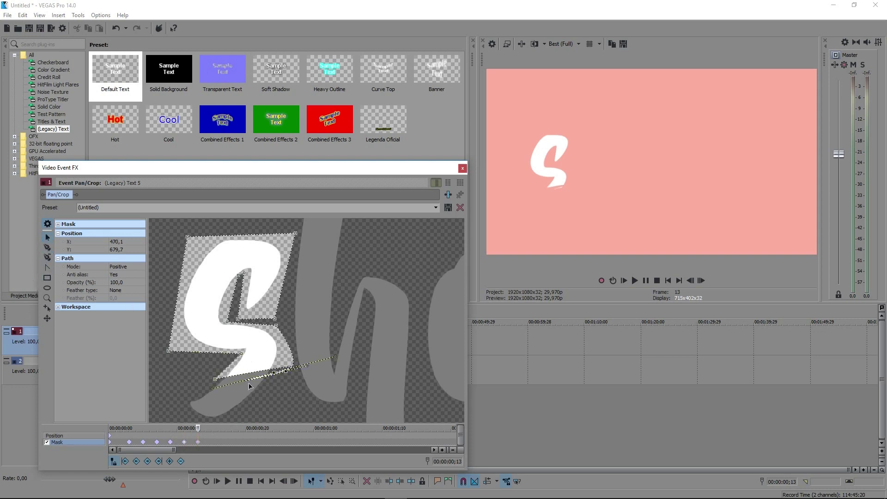
pyautogui.hotkey('ctrl', 'z')
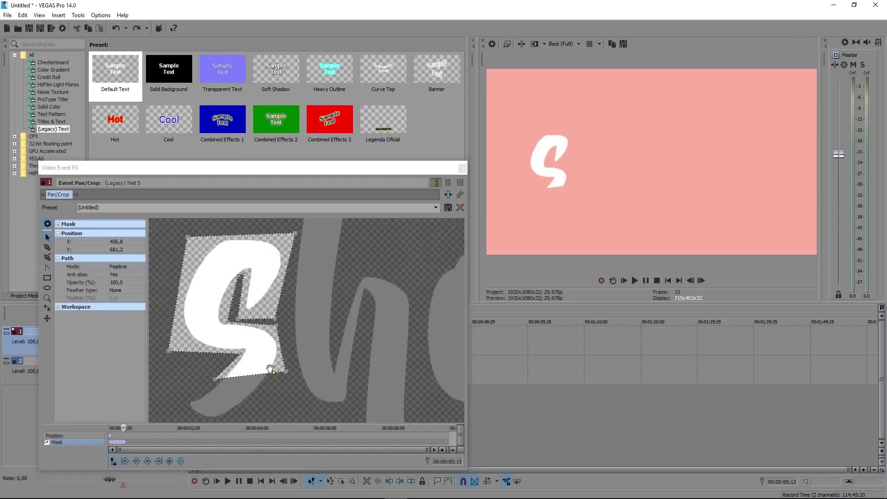
pyautogui.scroll(3, 142, 429)
pyautogui.moveTo(274, 372); pyautogui.dragTo(168, 428)
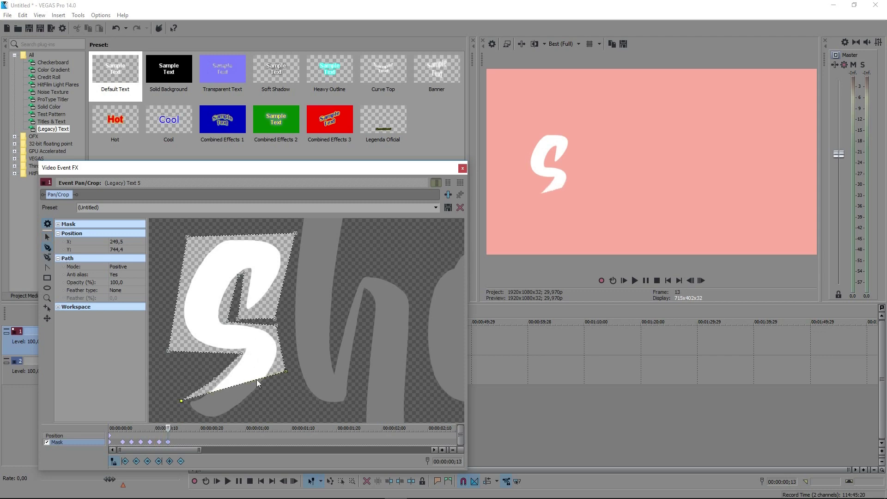
pyautogui.click(47, 237)
pyautogui.click(241, 384)
pyautogui.press('Delete')
# - Return to the start, close the Pan/Crop window and play back the "s" reveal several times
pyautogui.moveTo(167, 428); pyautogui.dragTo(110, 428)
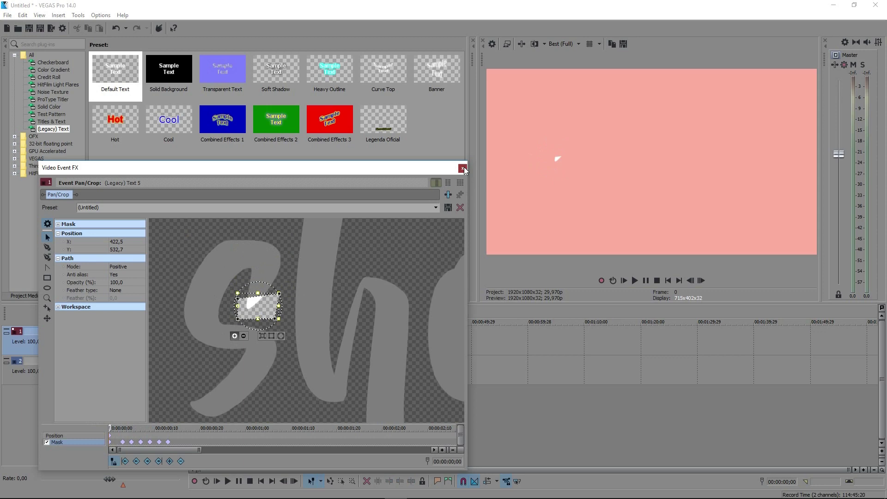
pyautogui.click(463, 168)
pyautogui.press('space')
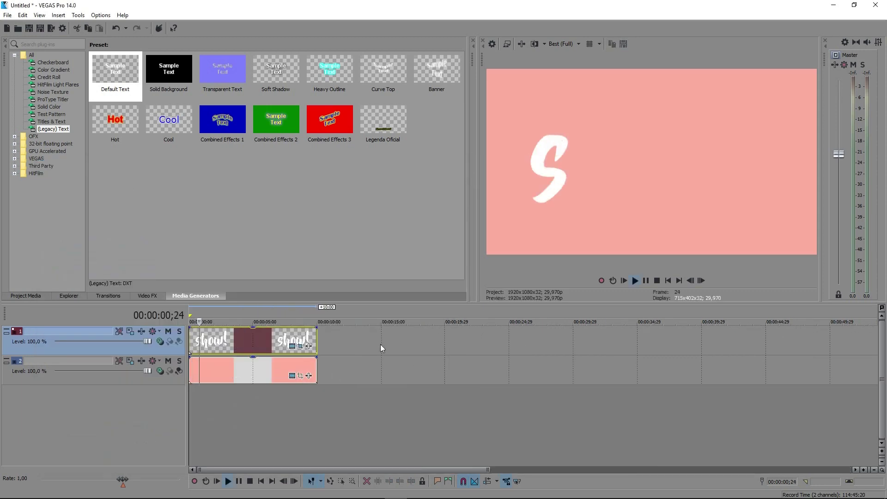
pyautogui.press('space')
pyautogui.press('space')
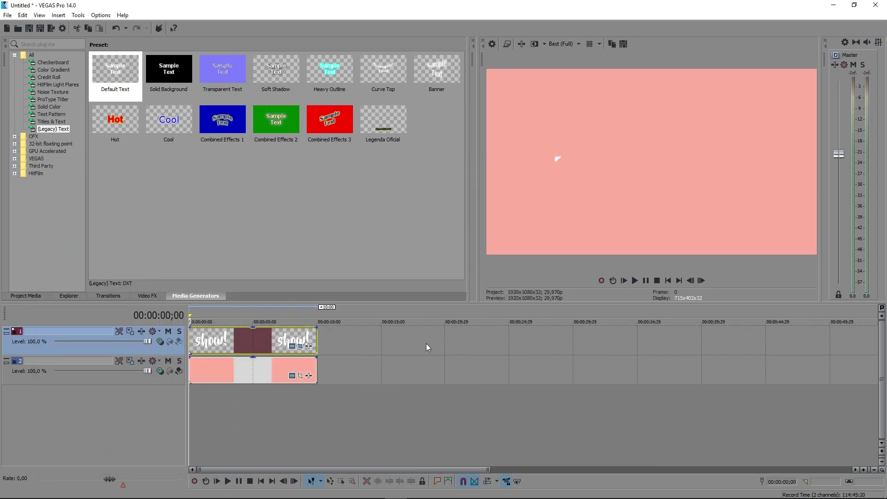
pyautogui.press('space')
pyautogui.press('space')
pyautogui.press('space')
pyautogui.press('space')
pyautogui.press('space')
# - Reopen Event Pan/Crop for the "show!" text event and go to the last mask keyframe at frame 13
pyautogui.click(301, 345)
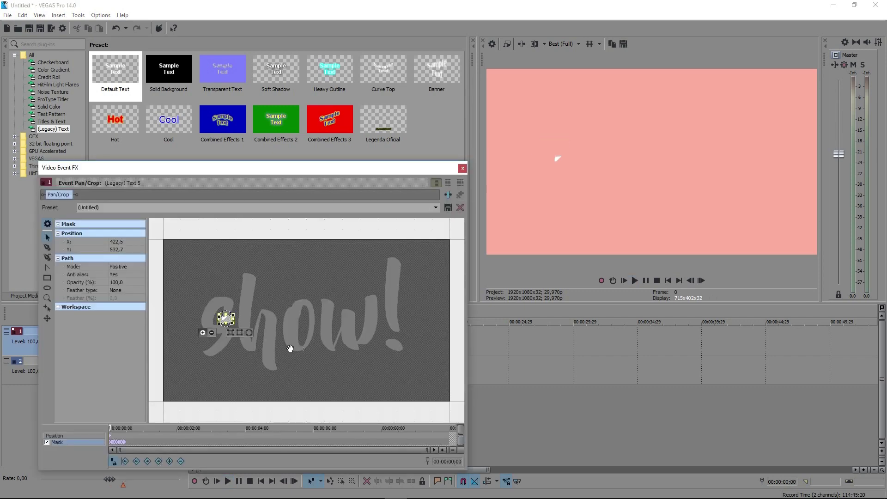
pyautogui.click(125, 442)
pyautogui.scroll(3, 136, 445)
pyautogui.scroll(2, 184, 448)
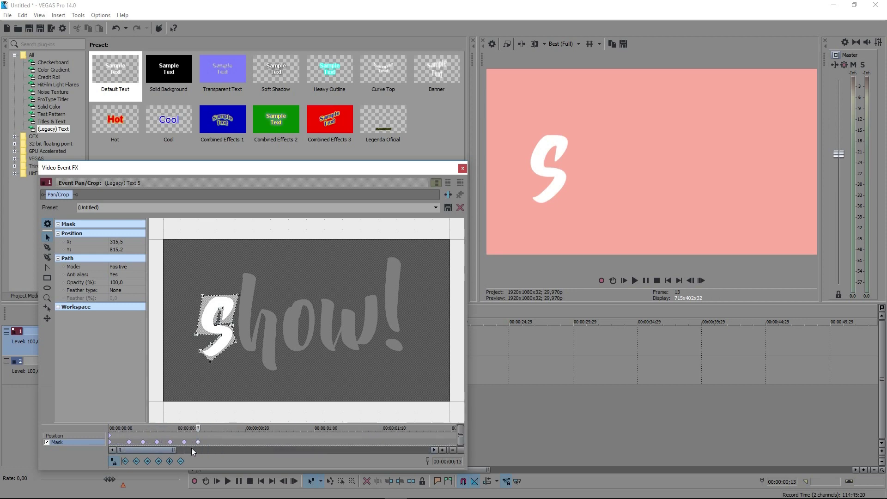
pyautogui.click(205, 428)
pyautogui.click(199, 428)
# - Draw a second closed four-point mask just above the stem of the "h"
pyautogui.scroll(4, 221, 411)
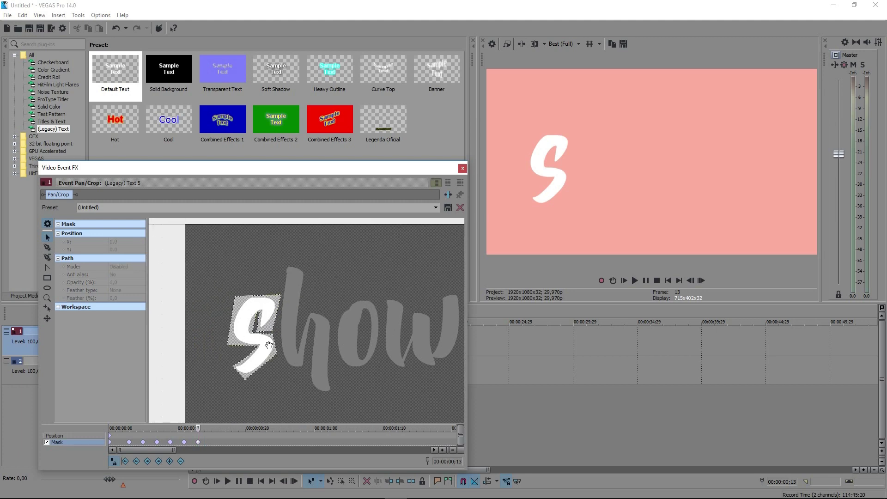
pyautogui.scroll(3, 323, 284)
pyautogui.scroll(5, 311, 307)
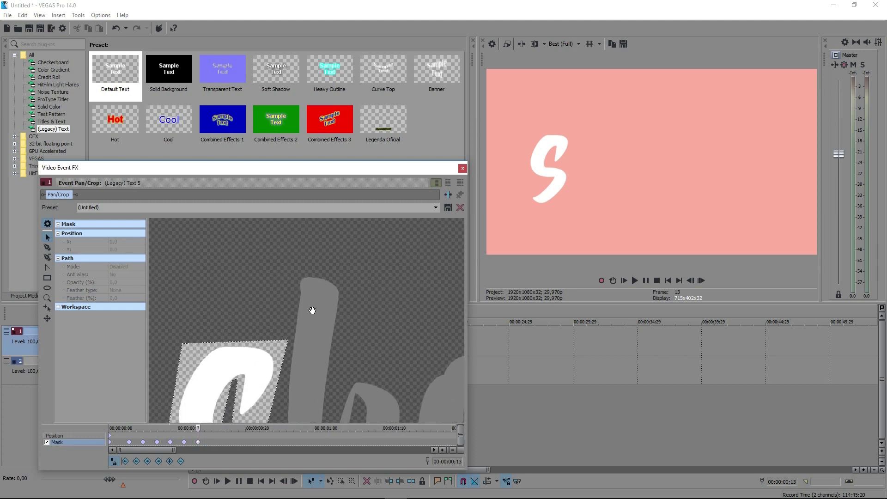
pyautogui.click(272, 236)
pyautogui.click(374, 230)
pyautogui.click(372, 267)
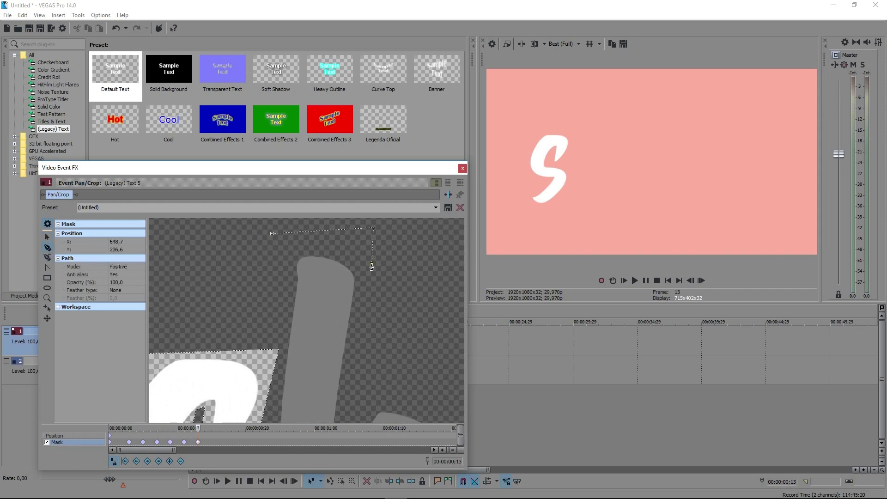
pyautogui.click(272, 234)
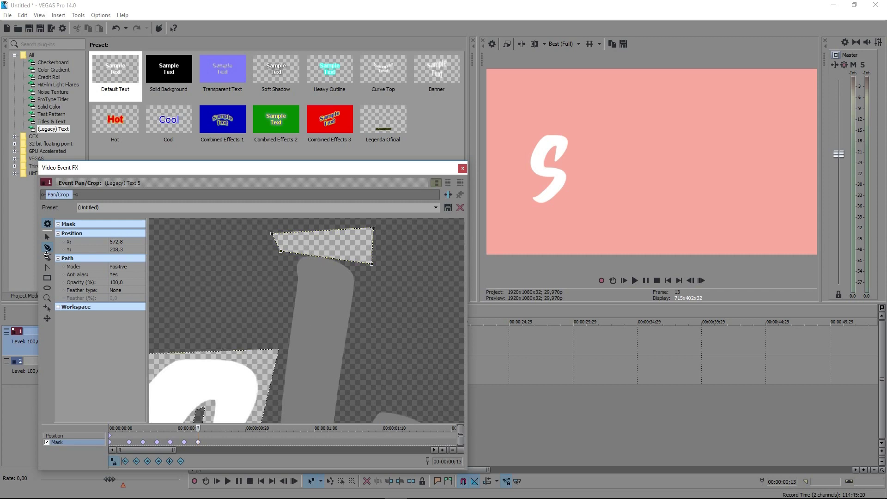
# - Curve the two lower anchors of the "h" mask with the Split Tangent Tool so its edge bows over the stem's tip
pyautogui.click(46, 268)
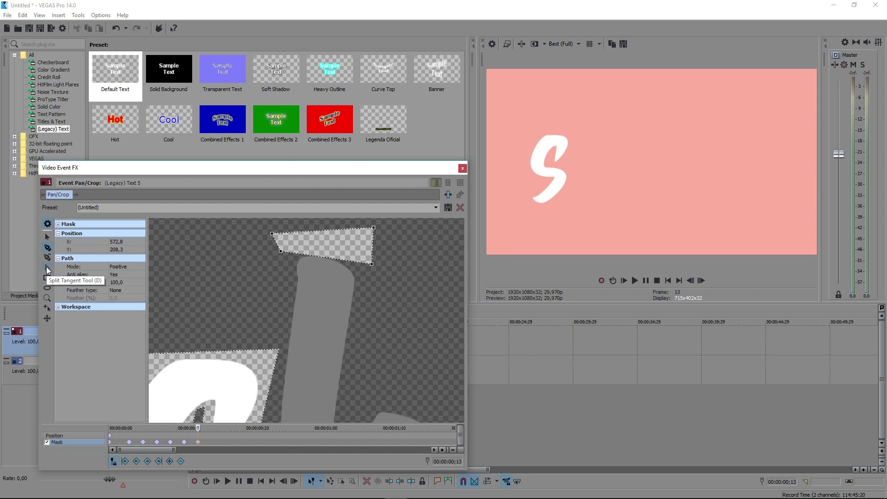
pyautogui.click(282, 253)
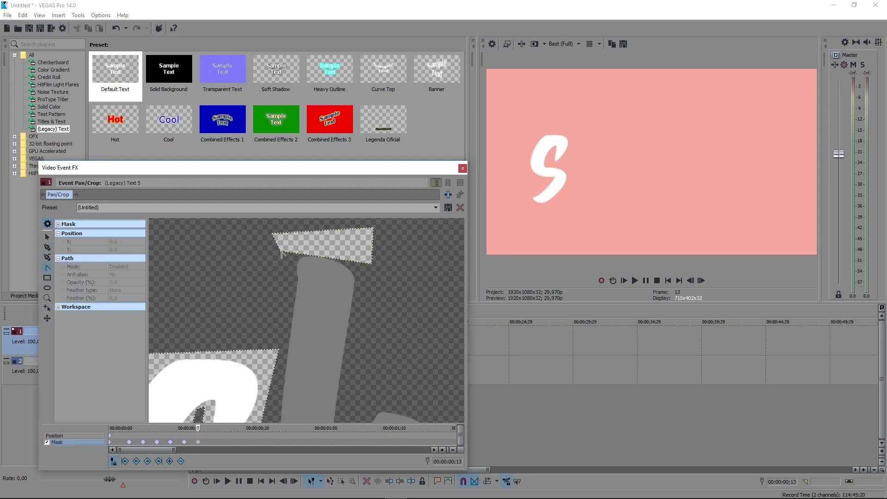
pyautogui.moveTo(284, 259); pyautogui.dragTo(260, 224)
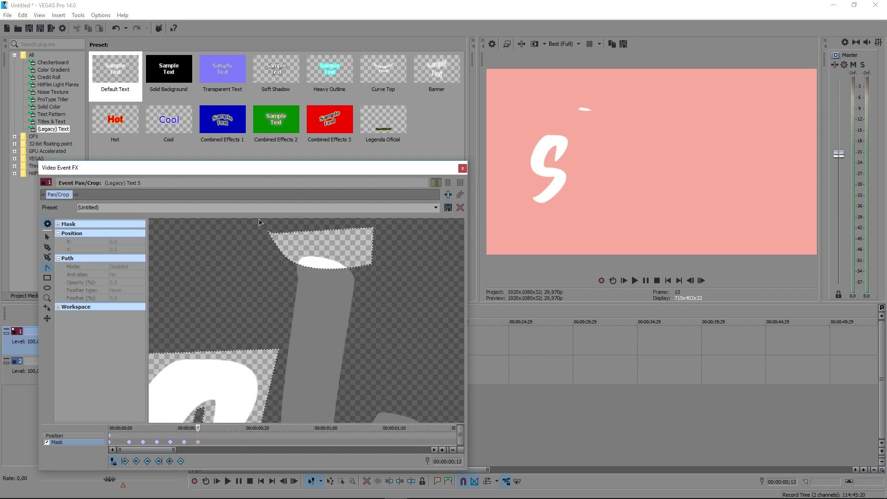
pyautogui.moveTo(372, 266); pyautogui.dragTo(342, 285)
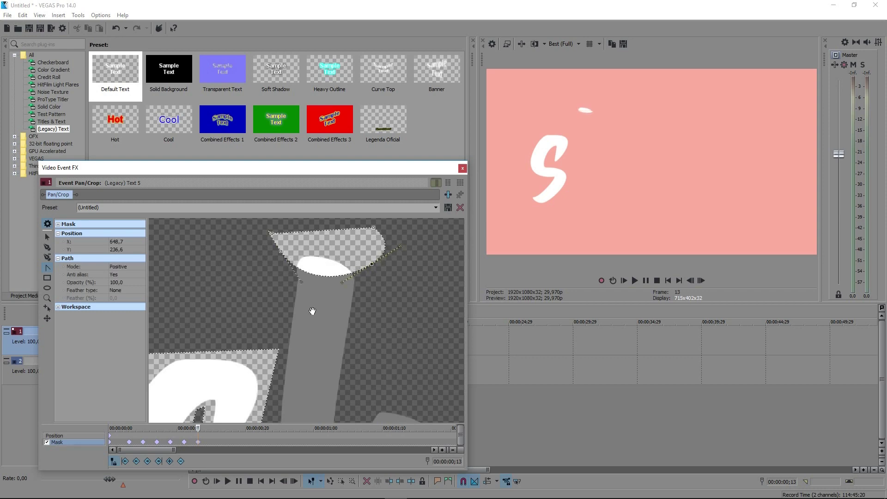
# - At frame 18, move the lower anchors of the "h" mask down so it uncovers most of the stem
pyautogui.moveTo(198, 429); pyautogui.dragTo(199, 430)
pyautogui.scroll(-2, 340, 305)
pyautogui.scroll(-3, 344, 333)
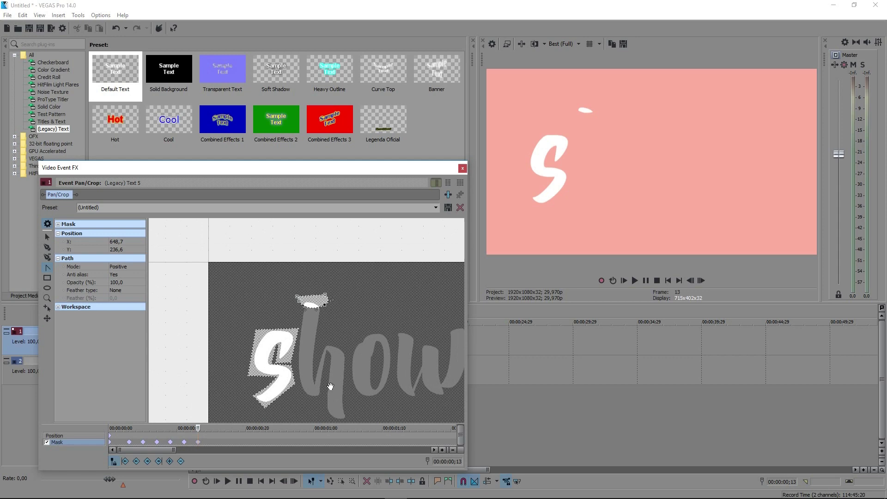
pyautogui.scroll(3, 312, 337)
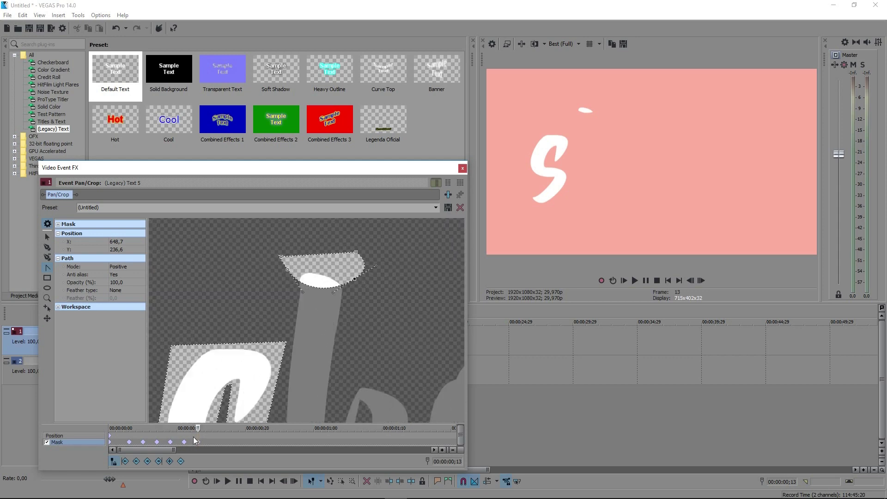
pyautogui.click(211, 441)
pyautogui.click(233, 435)
pyautogui.click(48, 237)
pyautogui.moveTo(363, 341)
pyautogui.mouseDown()
pyautogui.moveTo(363, 260)
pyautogui.moveTo(343, 256)
pyautogui.moveTo(322, 390)
pyautogui.moveTo(329, 379)
pyautogui.mouseUp()
pyautogui.click(345, 238)
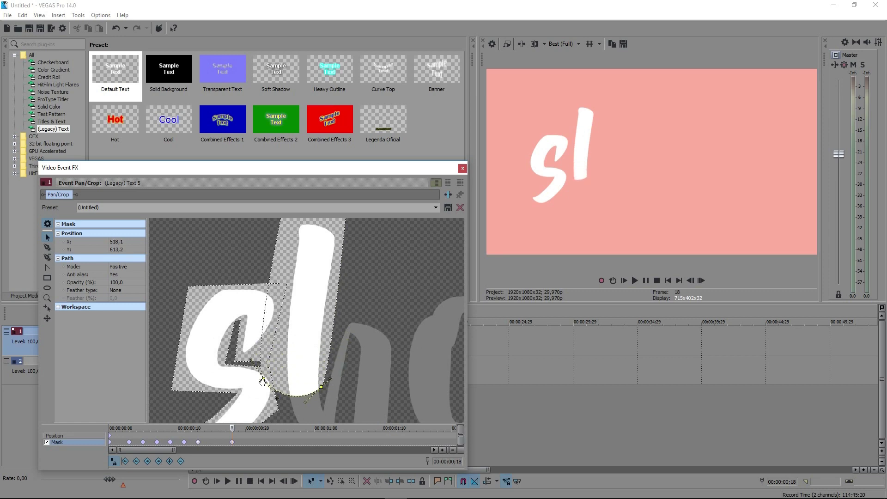
pyautogui.moveTo(265, 382); pyautogui.dragTo(266, 397)
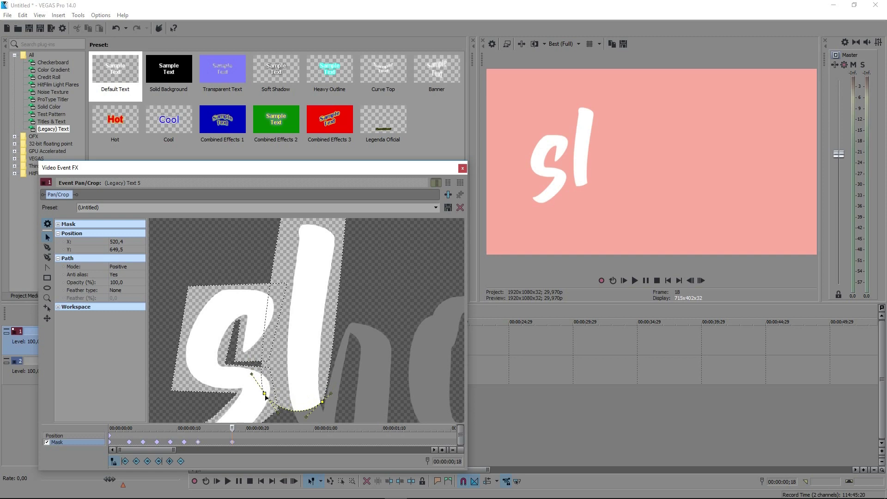
# - Add two anchor points along the curved lower edge of the "h" mask
pyautogui.scroll(6, 378, 351)
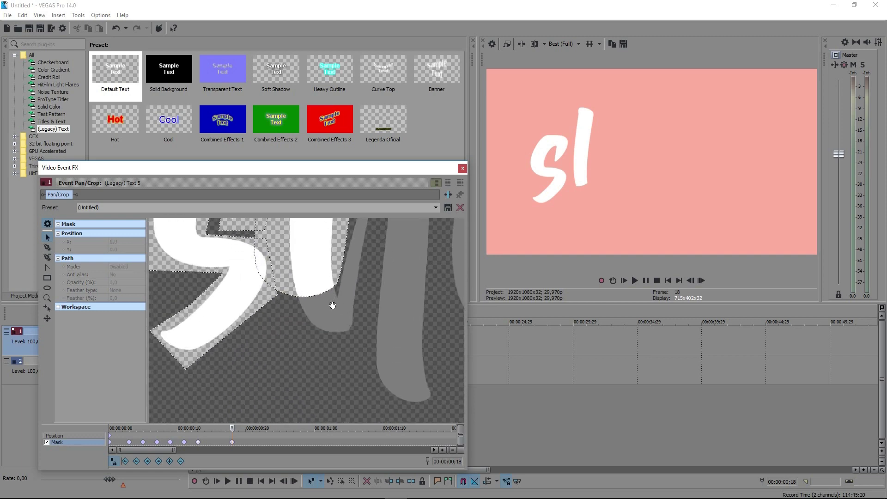
pyautogui.moveTo(343, 310); pyautogui.dragTo(291, 361)
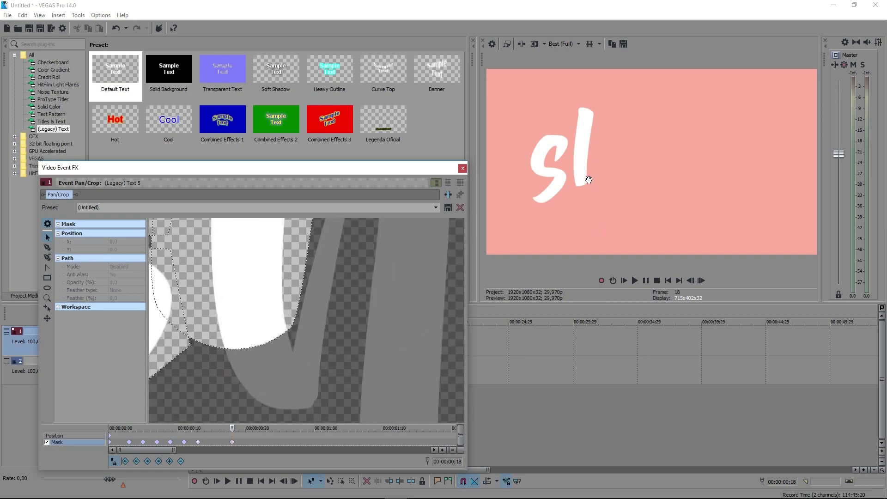
pyautogui.click(47, 247)
pyautogui.click(213, 353)
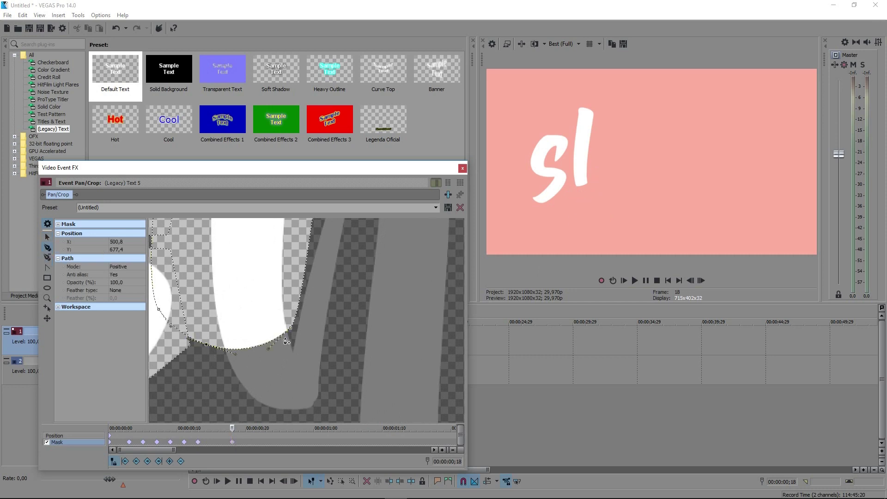
pyautogui.click(273, 340)
# - At frame 20, pull the new anchors outward so the mask wraps around the bottom of the "h" stem
pyautogui.click(47, 237)
pyautogui.click(244, 432)
pyautogui.moveTo(273, 344); pyautogui.dragTo(298, 329)
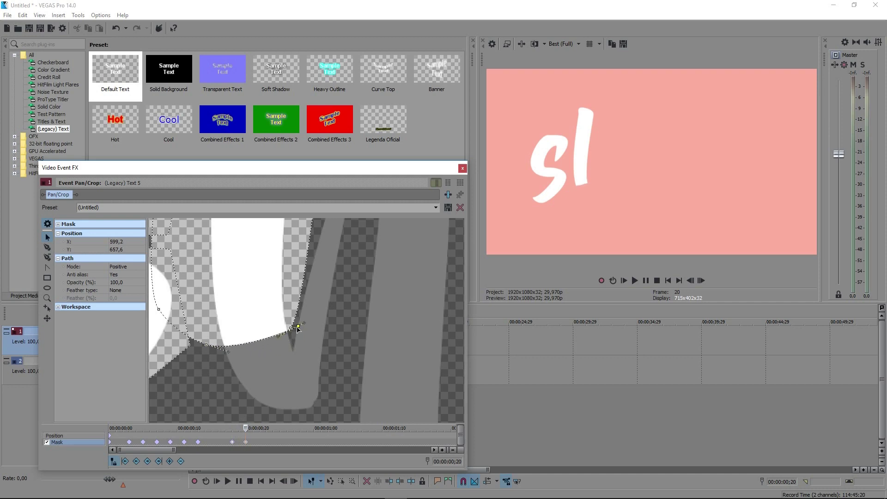
pyautogui.moveTo(207, 347); pyautogui.dragTo(365, 406)
pyautogui.scroll(-1, 275, 413)
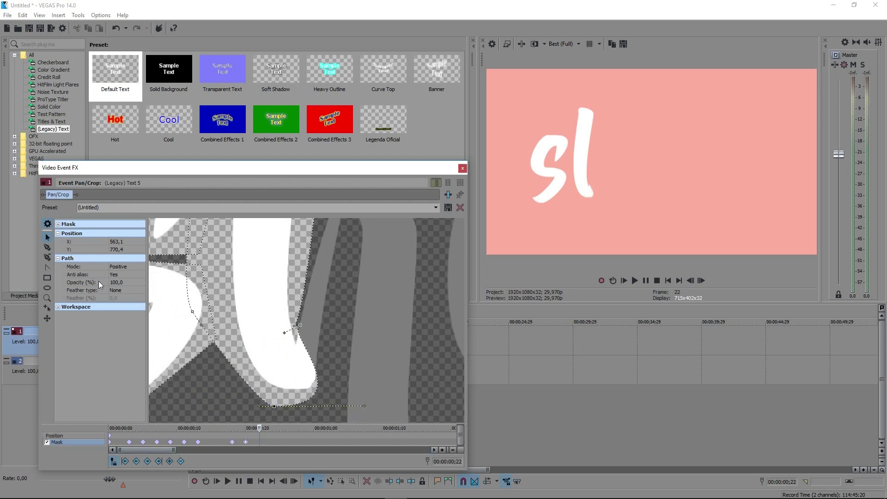
# - Add two anchors beside the base of the stem and, at frame 23, pull the mask up along the "h" upstroke
pyautogui.click(47, 247)
pyautogui.click(319, 381)
pyautogui.click(308, 354)
pyautogui.click(47, 237)
pyautogui.moveTo(299, 332); pyautogui.dragTo(318, 229)
pyautogui.moveTo(309, 356)
pyautogui.mouseDown()
pyautogui.moveTo(347, 237)
pyautogui.moveTo(335, 200)
pyautogui.mouseUp()
pyautogui.moveTo(375, 253); pyautogui.dragTo(312, 309)
# - Add anchors near the upstroke's tip and, at frame 26, move them to uncover the start of the "h" arch
pyautogui.click(282, 328)
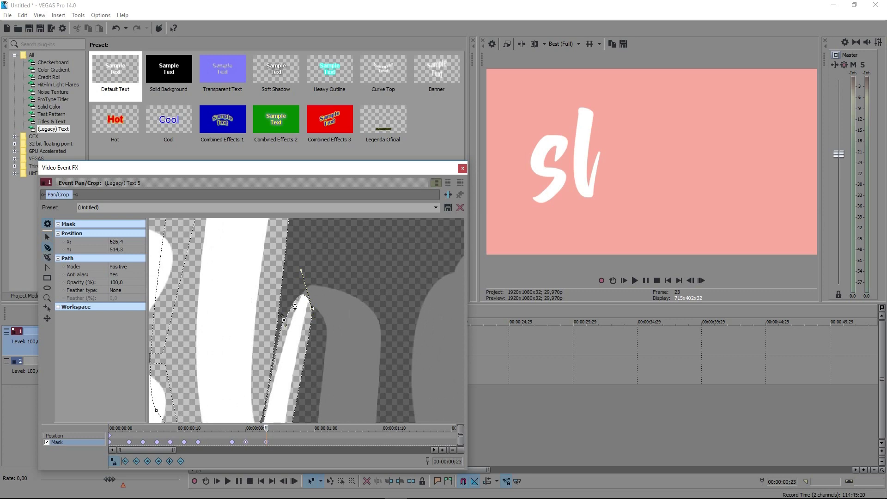
pyautogui.moveTo(265, 427); pyautogui.dragTo(287, 428)
pyautogui.moveTo(291, 310); pyautogui.dragTo(298, 301)
pyautogui.click(47, 237)
pyautogui.moveTo(306, 296); pyautogui.dragTo(326, 338)
pyautogui.moveTo(293, 308); pyautogui.dragTo(320, 246)
pyautogui.moveTo(285, 321); pyautogui.dragTo(294, 258)
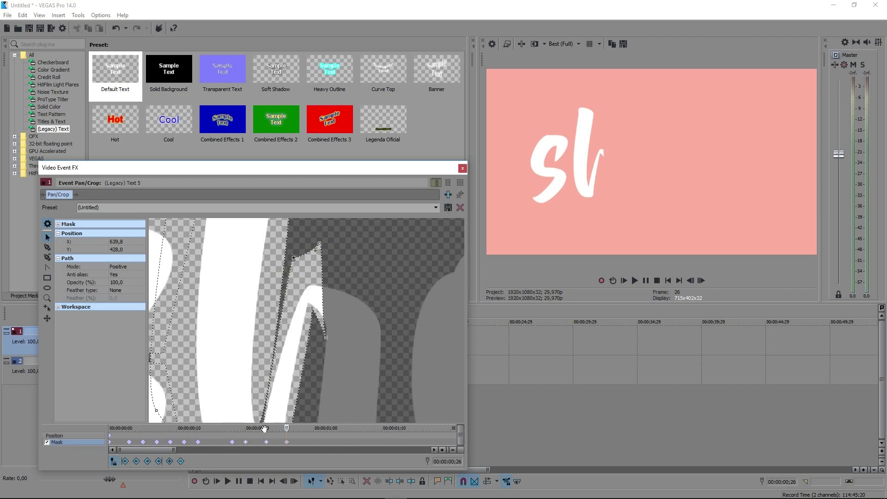
# - Add another anchor to the mask's leading edge and reshape it at frame 26 to uncover the whole "h" arch
pyautogui.click(48, 248)
pyautogui.click(322, 267)
pyautogui.click(47, 236)
pyautogui.moveTo(325, 316); pyautogui.dragTo(322, 350)
pyautogui.moveTo(326, 268); pyautogui.dragTo(398, 346)
pyautogui.moveTo(322, 244); pyautogui.dragTo(371, 256)
pyautogui.moveTo(321, 350); pyautogui.dragTo(313, 303)
pyautogui.moveTo(395, 358); pyautogui.dragTo(387, 407)
# - At frame 29, extend the mask down the second leg of the "h" and adjust its curve and upper corner around the letter
pyautogui.scroll(-6, 366, 251)
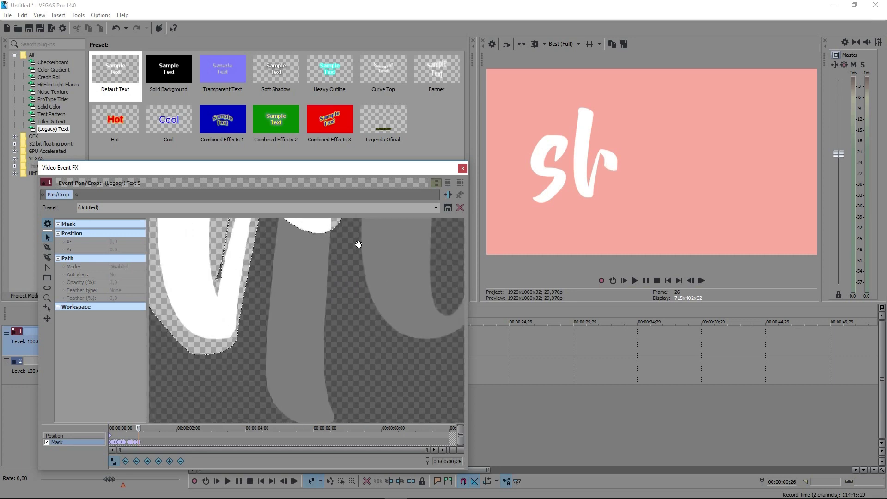
pyautogui.click(349, 266)
pyautogui.click(141, 442)
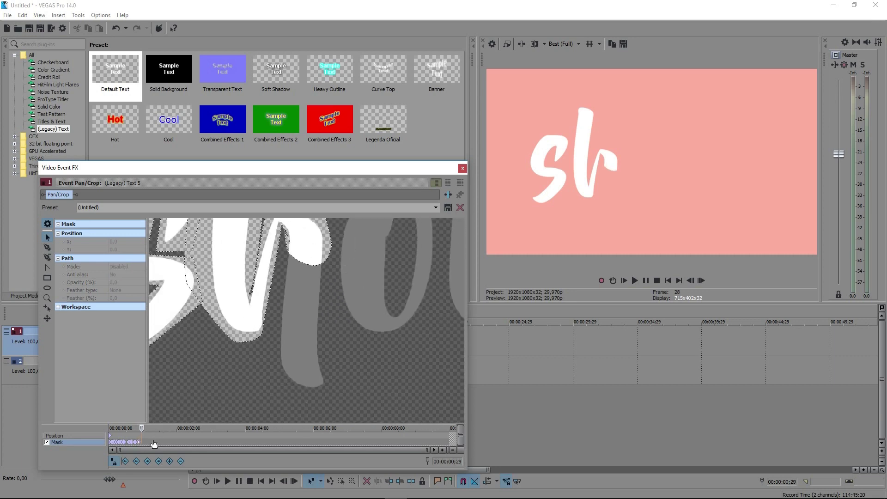
pyautogui.click(286, 251)
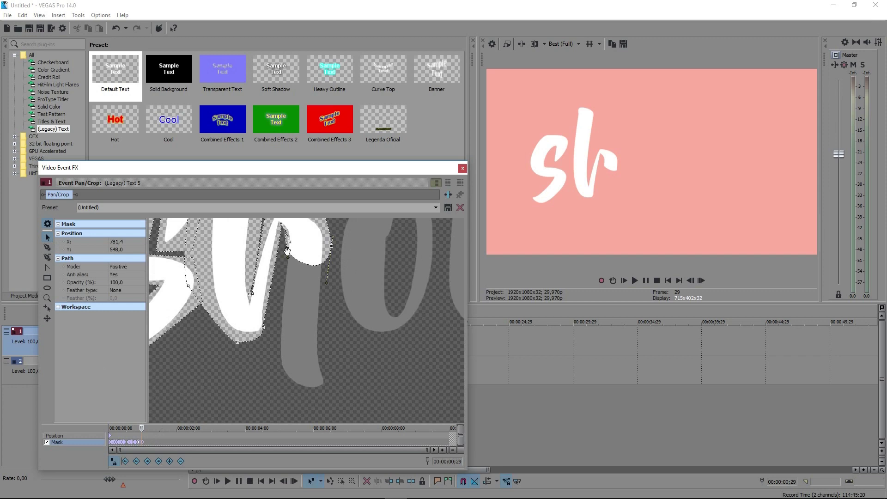
pyautogui.moveTo(332, 248); pyautogui.dragTo(328, 379)
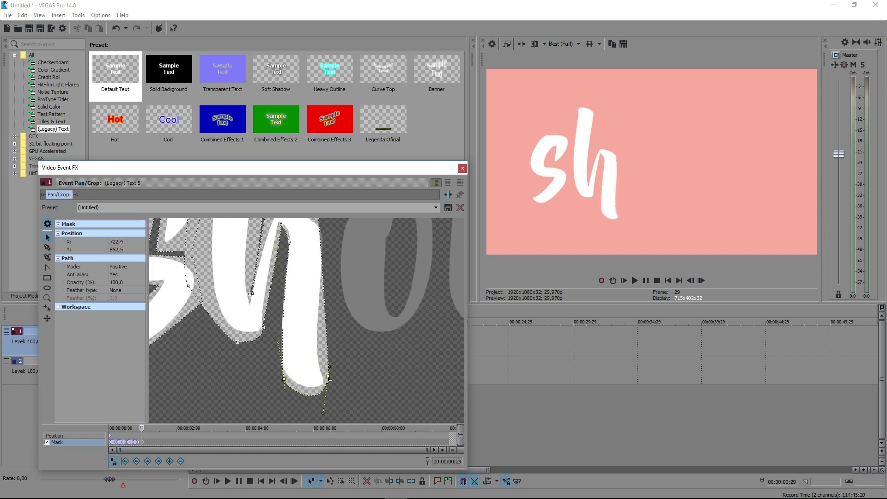
pyautogui.moveTo(278, 343); pyautogui.dragTo(265, 342)
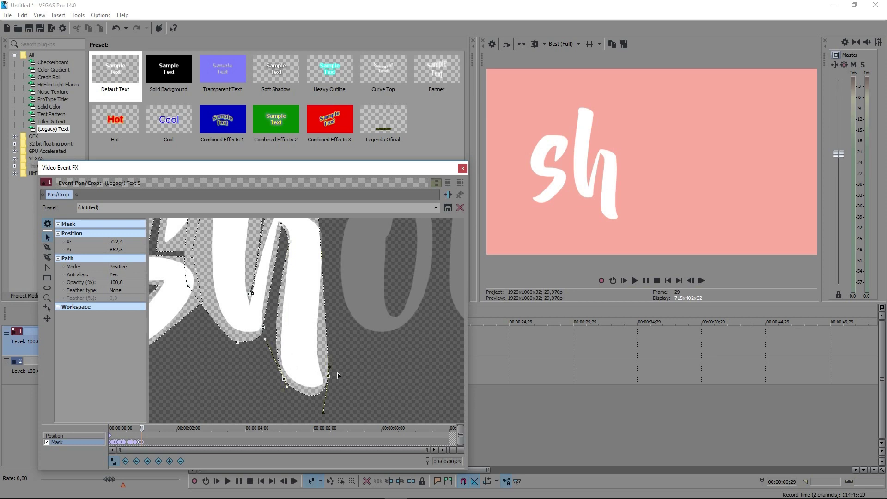
pyautogui.scroll(-2, 310, 323)
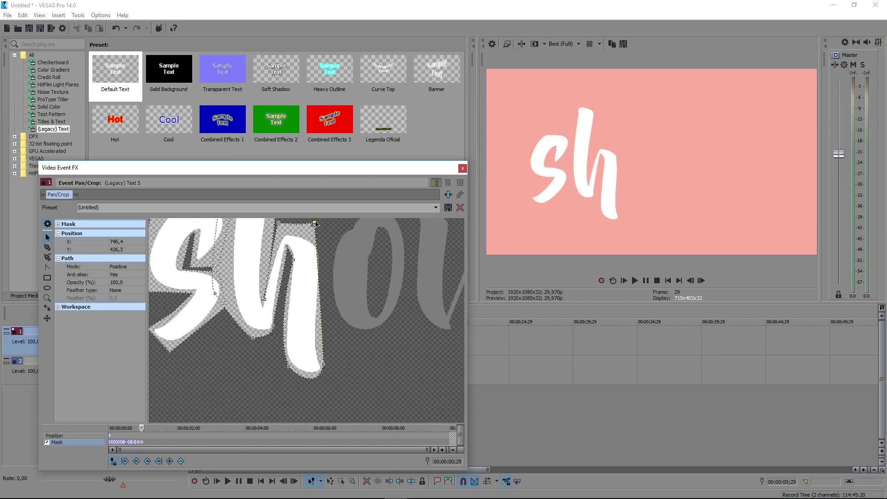
pyautogui.moveTo(300, 222); pyautogui.dragTo(322, 224)
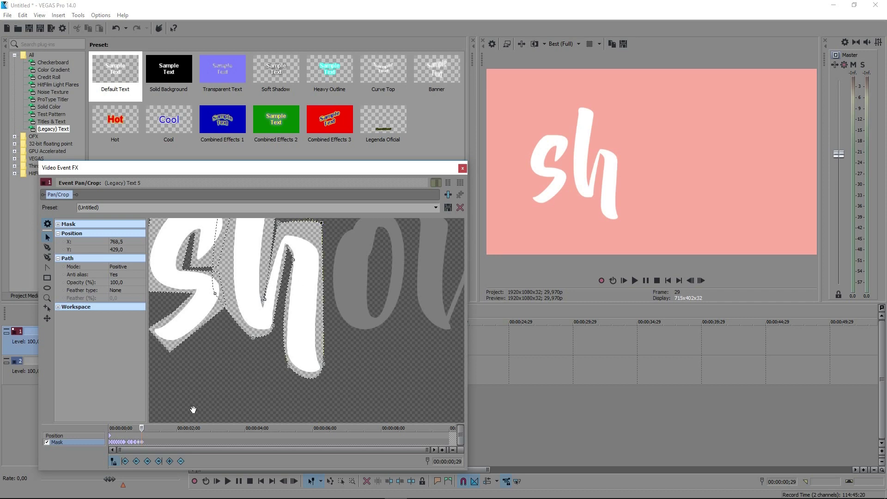
# - Close the Pan/Crop window and play back the "sh" reveal several times from the start
pyautogui.click(462, 167)
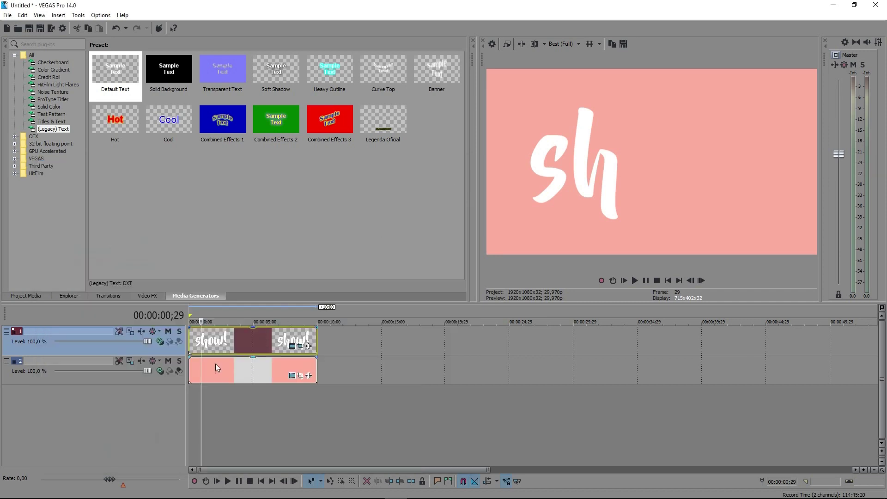
pyautogui.click(197, 397)
pyautogui.scroll(5, 305, 390)
pyautogui.press('space')
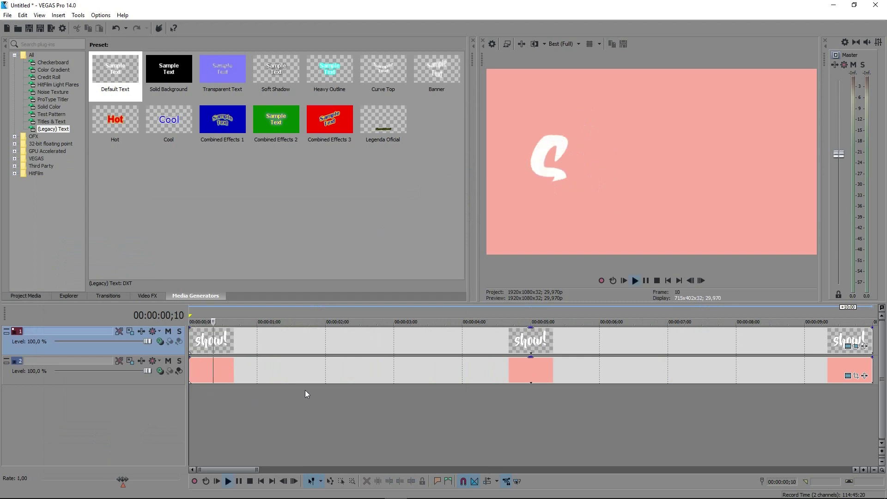
pyautogui.press('space')
pyautogui.press('space')
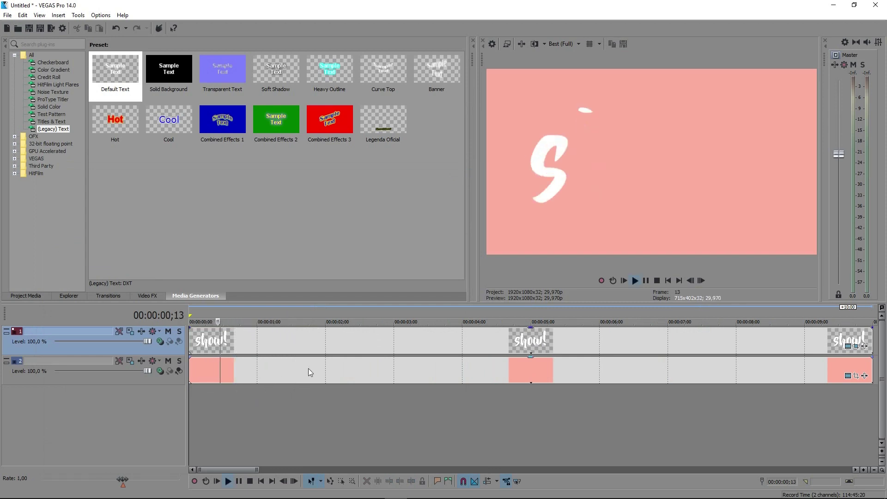
pyautogui.press('space')
pyautogui.press('space')
pyautogui.press('space')
pyautogui.press('space')
pyautogui.press('space')
pyautogui.press('space')
pyautogui.press('space')
pyautogui.press('space')
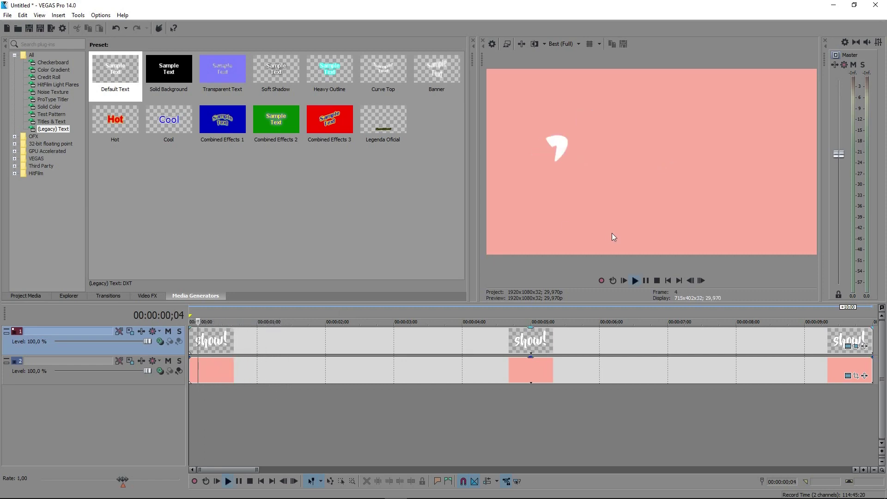
pyautogui.press('space')
# - Reopen Event Pan/Crop for the "show!" text event and go to the last mask keyframe at frame 29
pyautogui.scroll(-5, 323, 346)
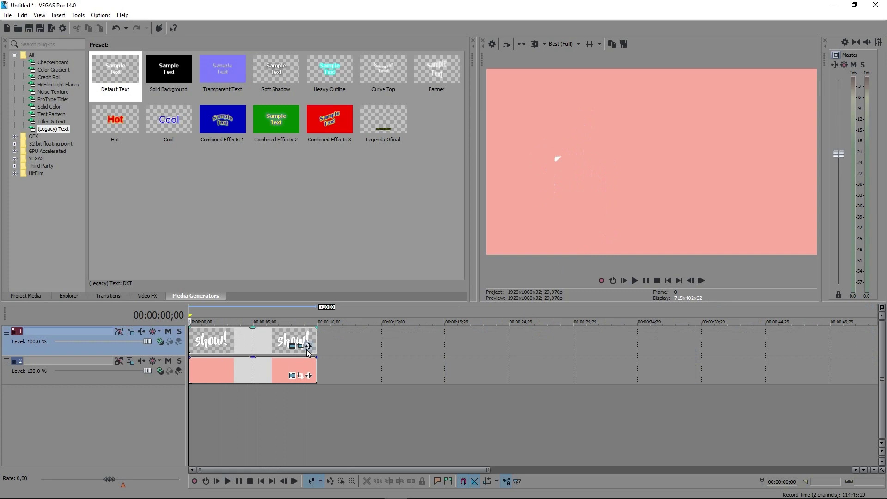
pyautogui.click(300, 347)
pyautogui.click(150, 439)
pyautogui.scroll(3, 150, 443)
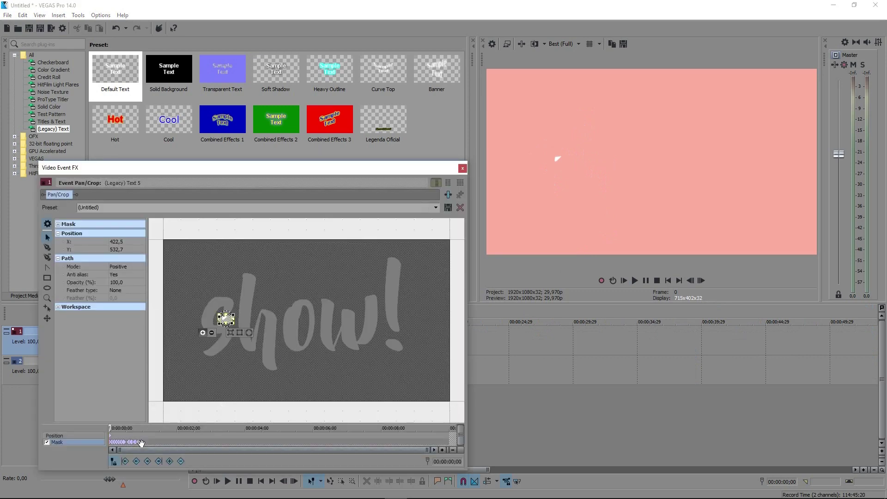
pyautogui.scroll(2, 150, 443)
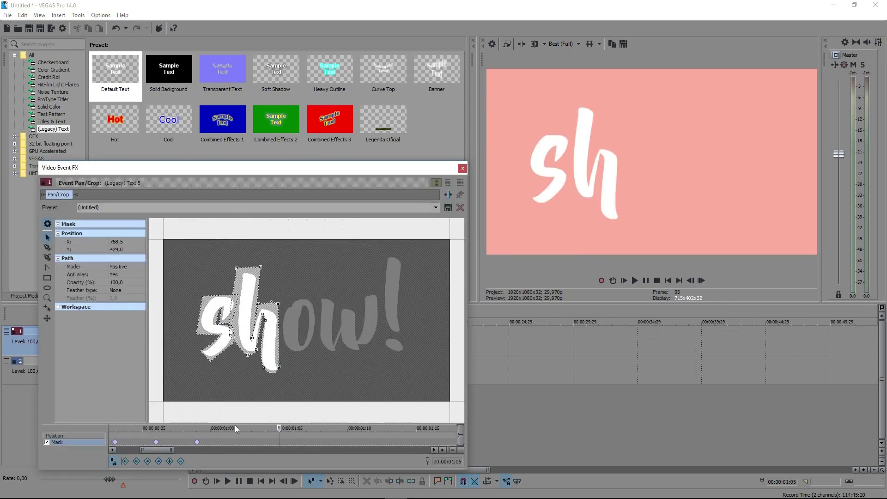
pyautogui.click(198, 441)
pyautogui.scroll(5, 252, 358)
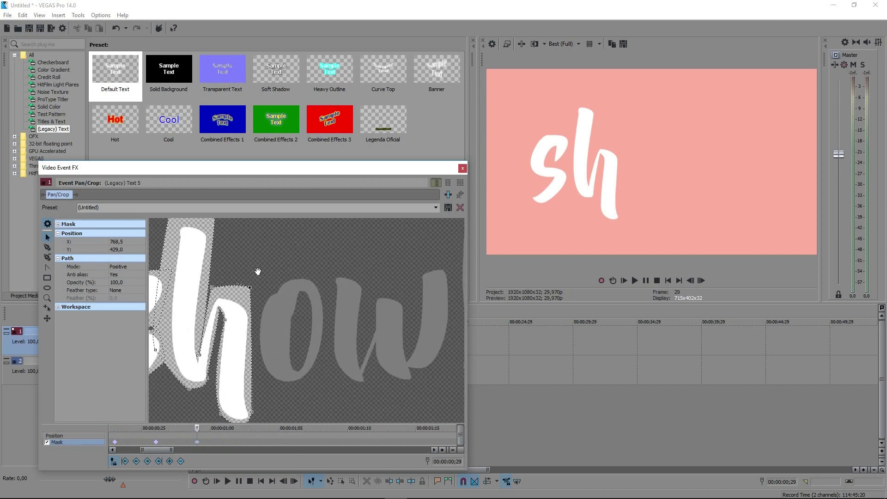
pyautogui.scroll(4, 277, 331)
# - At 00:00:01;02, draw a closed three-point mask with curved edges over the upper-left part of the "o"
pyautogui.click(291, 349)
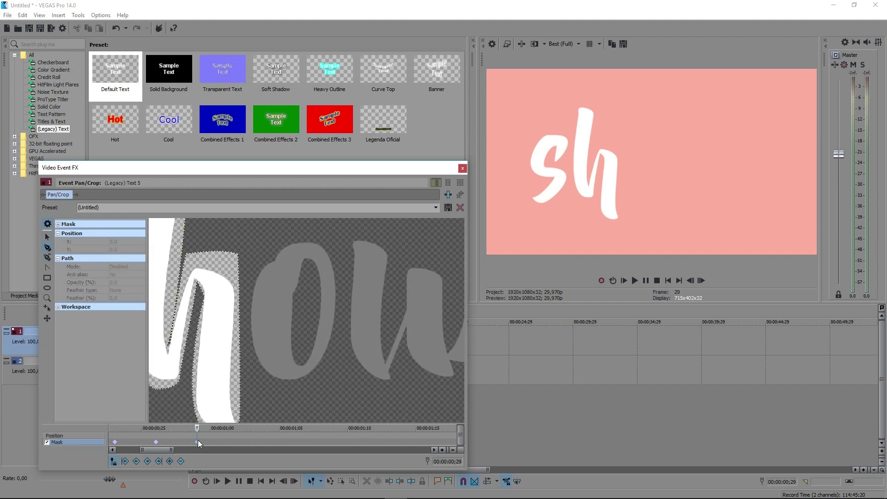
pyautogui.moveTo(198, 428); pyautogui.dragTo(234, 428)
pyautogui.click(298, 301)
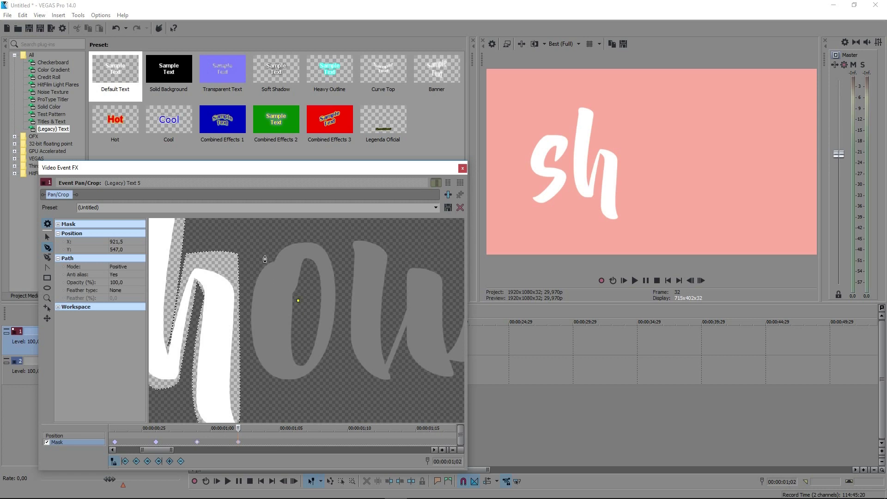
pyautogui.moveTo(269, 256); pyautogui.dragTo(259, 259)
pyautogui.moveTo(247, 314); pyautogui.dragTo(257, 321)
pyautogui.click(299, 301)
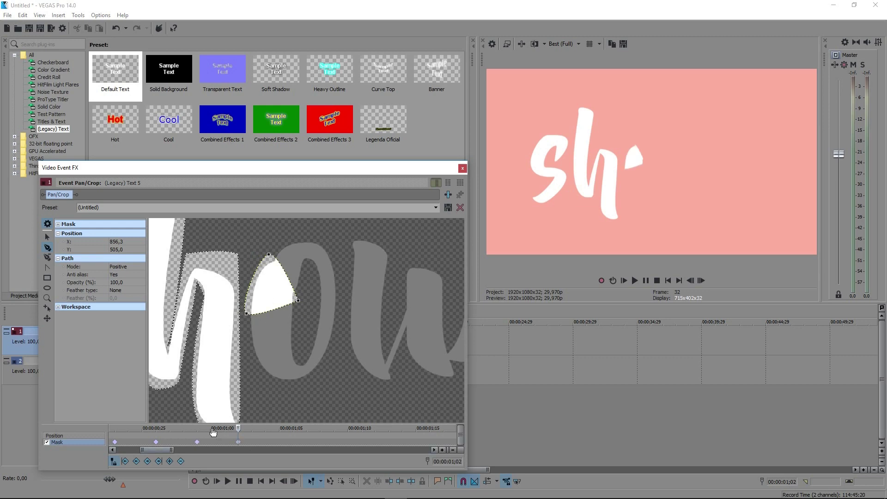
# - Set the "o" mask's feather type to Both and its feather amount to 2,0 %
pyautogui.click(120, 291)
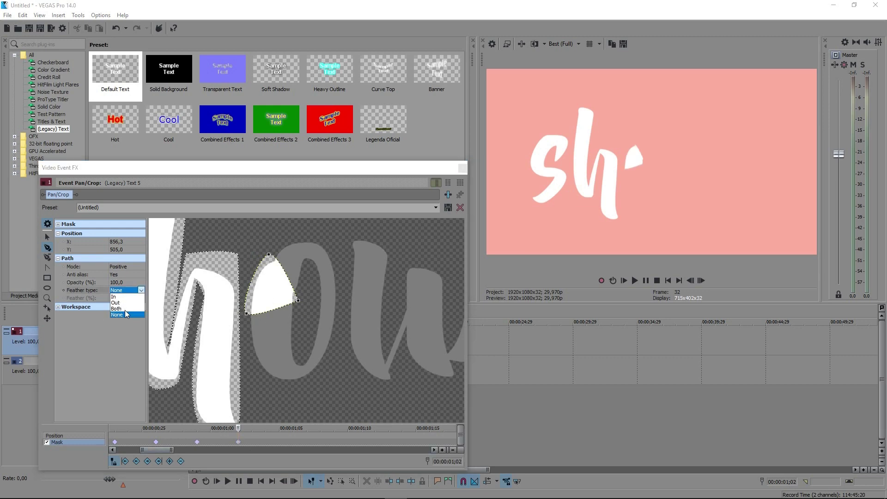
pyautogui.click(116, 309)
pyautogui.click(123, 299)
pyautogui.scroll(2, 135, 297)
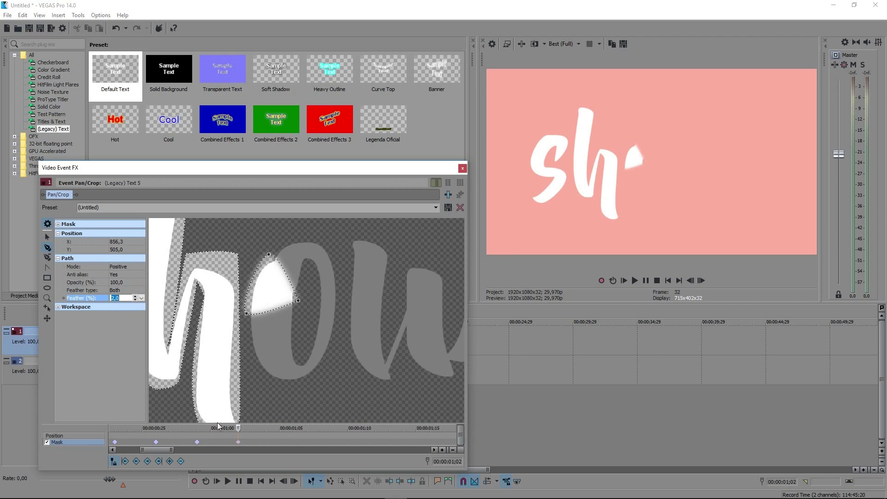
pyautogui.click(237, 442)
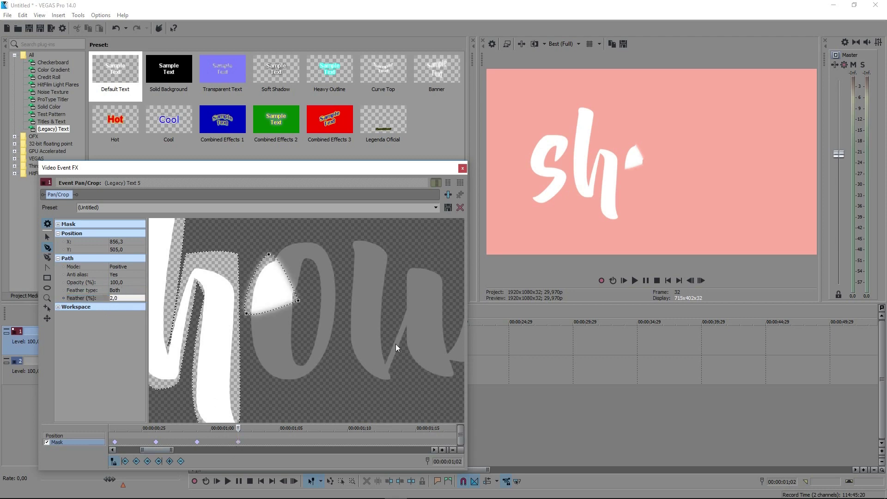
# - At 00:00:01;06, move the lower points of the "o" mask down to uncover most of the letter's left stroke
pyautogui.press('space')
pyautogui.click(47, 236)
pyautogui.doubleClick(270, 287)
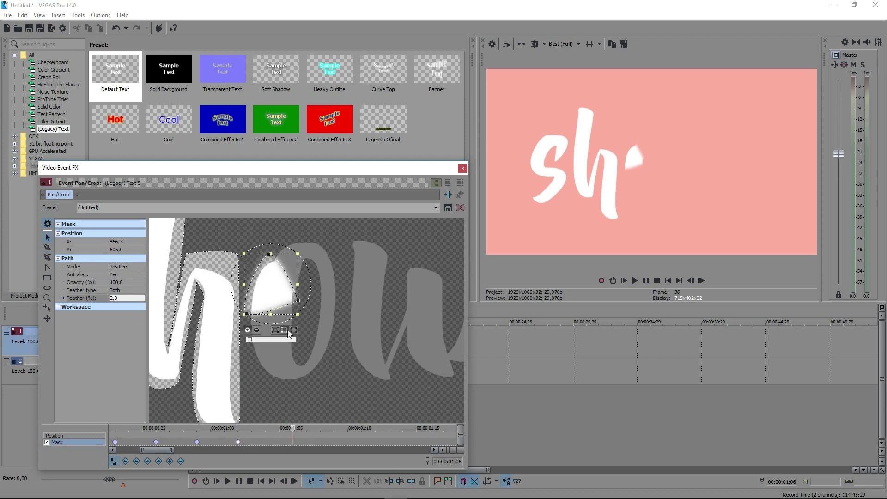
pyautogui.click(123, 289)
pyautogui.click(128, 309)
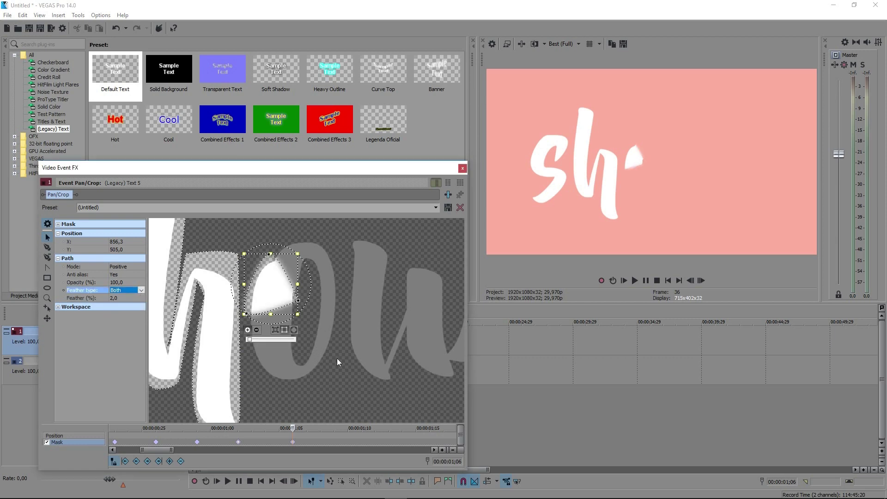
pyautogui.click(314, 336)
pyautogui.click(295, 303)
pyautogui.moveTo(298, 302); pyautogui.dragTo(302, 350)
pyautogui.moveTo(248, 316); pyautogui.dragTo(242, 362)
pyautogui.moveTo(260, 258); pyautogui.dragTo(248, 257)
# - Add a point midway along the mask's right edge and shape it along the inner opening of the "o"
pyautogui.click(47, 247)
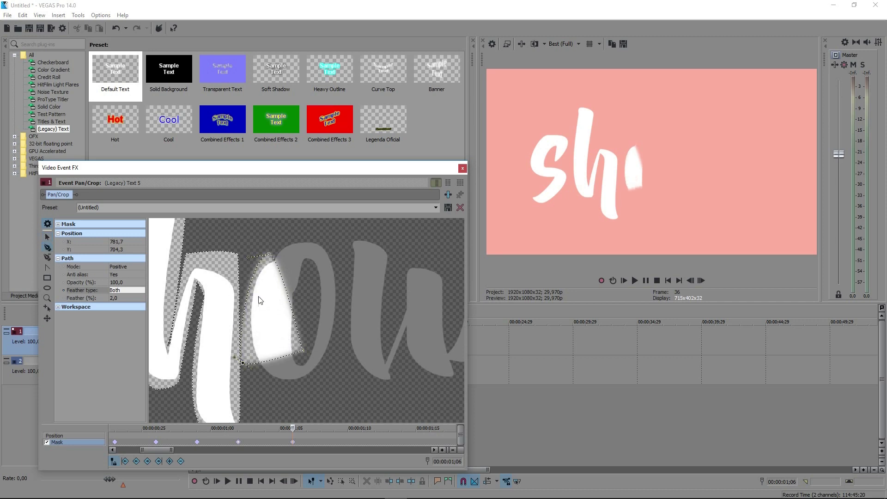
pyautogui.click(291, 305)
pyautogui.moveTo(290, 304)
pyautogui.mouseDown()
pyautogui.moveTo(274, 324)
pyautogui.moveTo(294, 291)
pyautogui.mouseUp()
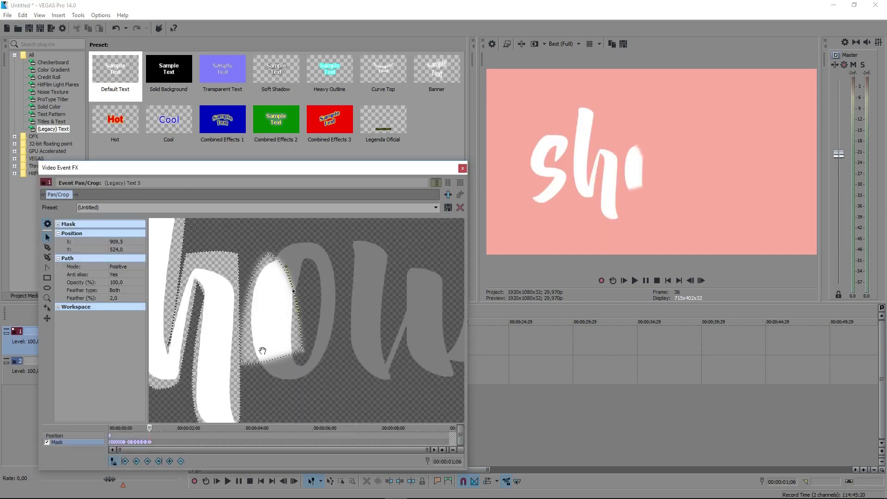
# - At 00:00:01;08, add a point on the mask's lower edge and pull it below the base of the "o"
pyautogui.click(47, 247)
pyautogui.click(274, 361)
pyautogui.click(47, 237)
pyautogui.moveTo(274, 360); pyautogui.dragTo(292, 408)
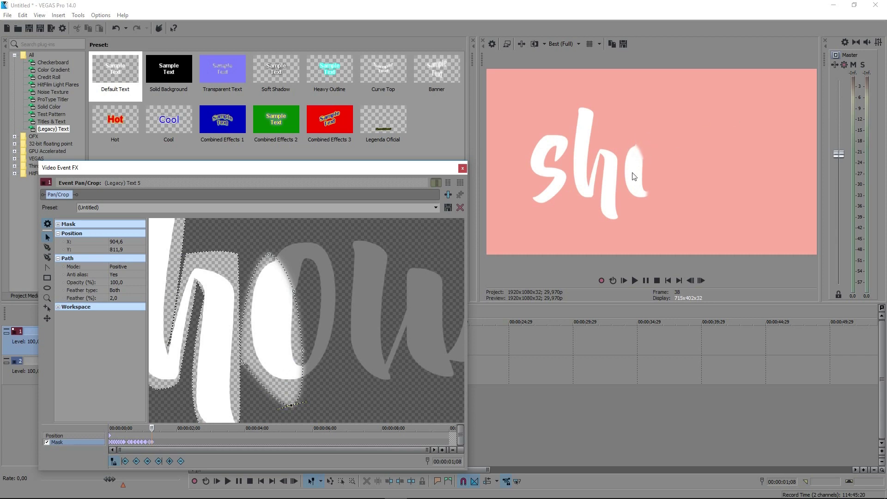
# - At 00:00:01;10, pull the mask's lower-right point outward beyond the right side of the "o"
pyautogui.scroll(4, 189, 437)
pyautogui.press('Right')
pyautogui.press('Right')
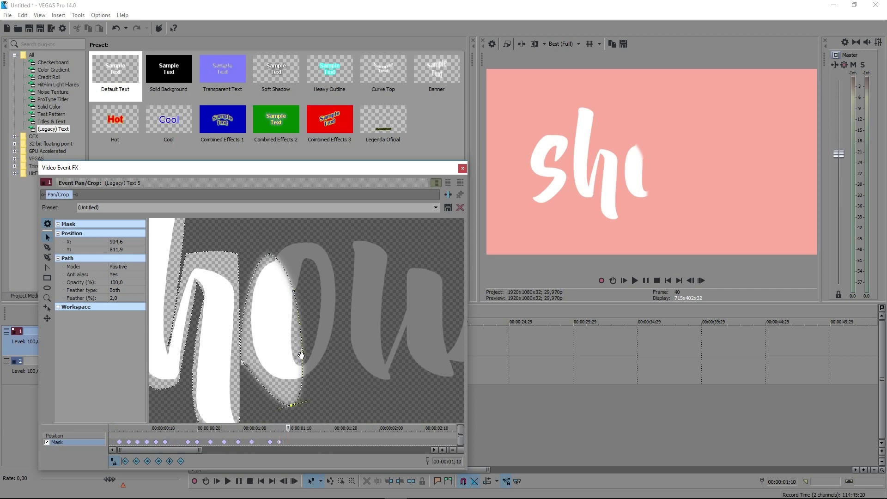
pyautogui.moveTo(301, 353); pyautogui.dragTo(345, 353)
pyautogui.scroll(3, 177, 436)
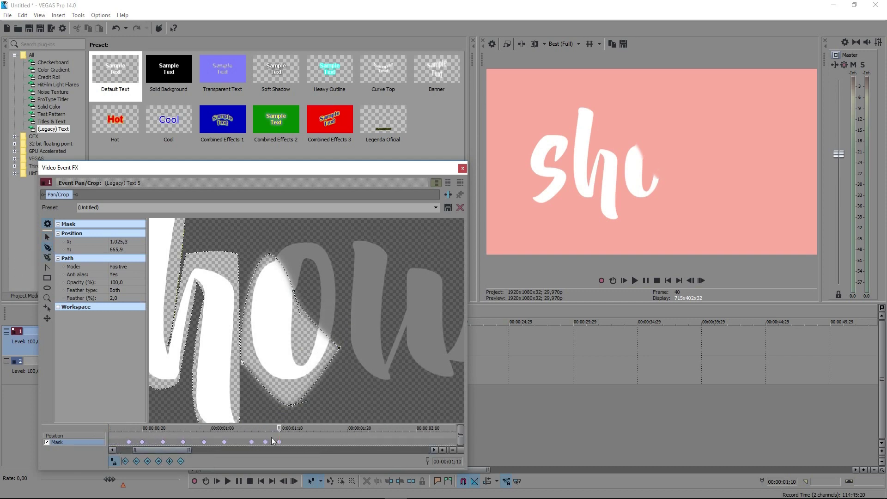
# - Two frames after 00:00:01;10, add a mask point and extend the mask up the right stroke of the "o"
pyautogui.click(292, 441)
pyautogui.click(305, 313)
pyautogui.moveTo(326, 326); pyautogui.dragTo(336, 240)
# - At 00:00:01;14, add a point near the mask's upper-right tip and pull it over the top of the "o"
pyautogui.click(306, 442)
pyautogui.click(324, 271)
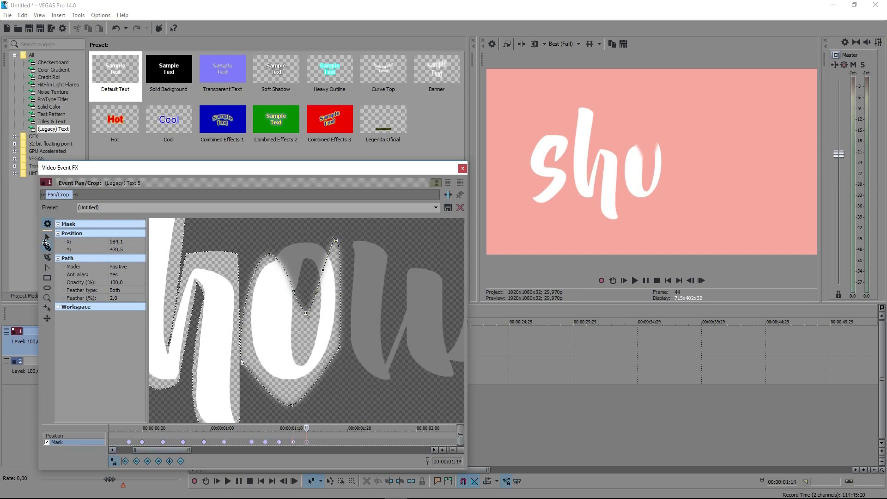
pyautogui.moveTo(326, 270); pyautogui.dragTo(283, 236)
# - At 00:00:01;15, move the mask's inner points to the upper left so the mask encloses the entire "o"
pyautogui.click(312, 444)
pyautogui.moveTo(306, 315); pyautogui.dragTo(261, 244)
pyautogui.moveTo(294, 292); pyautogui.dragTo(263, 249)
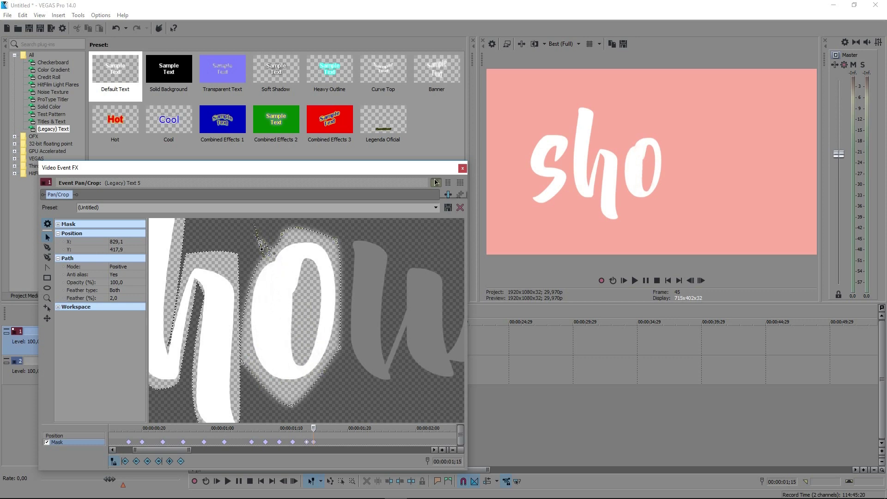
# - Close the Pan/Crop window and play back the "sho" reveal several times from the start
pyautogui.click(462, 169)
pyautogui.click(191, 415)
pyautogui.press('space')
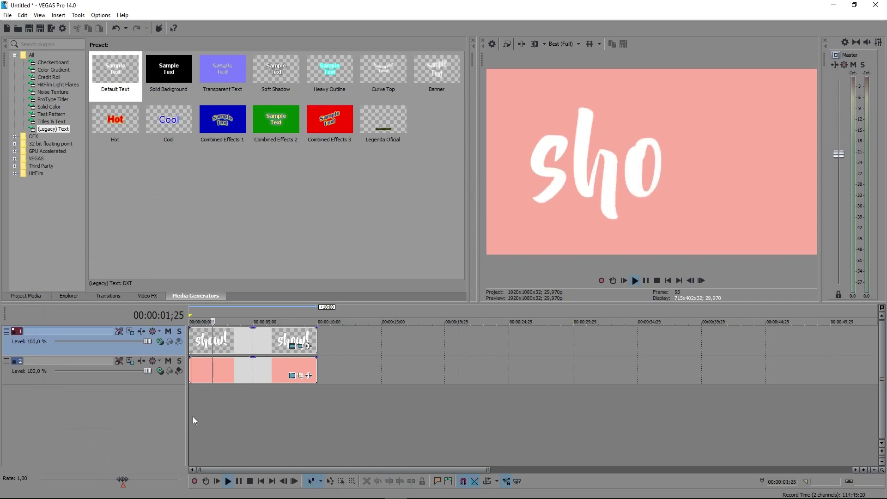
pyautogui.press('space')
pyautogui.press('space')
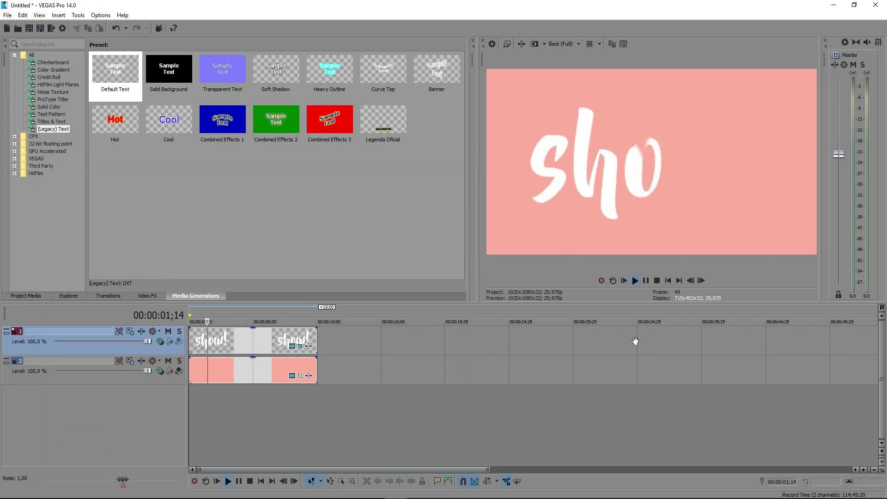
pyautogui.press('space')
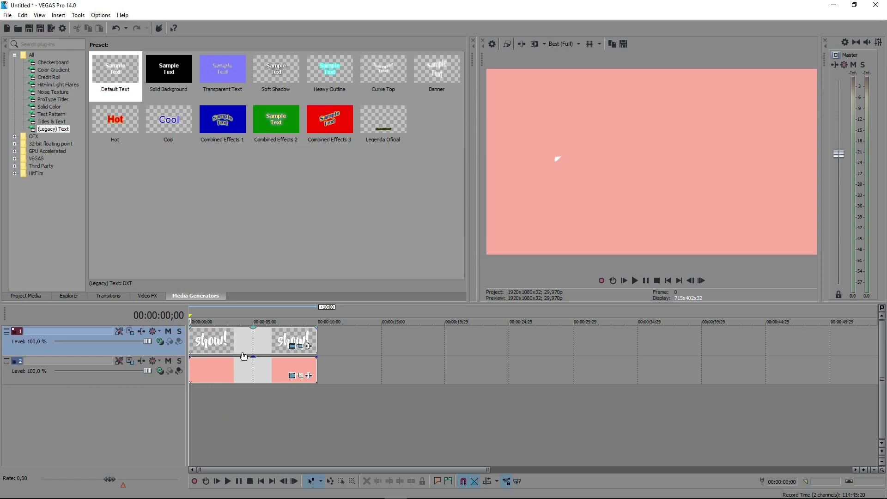
pyautogui.press('space')
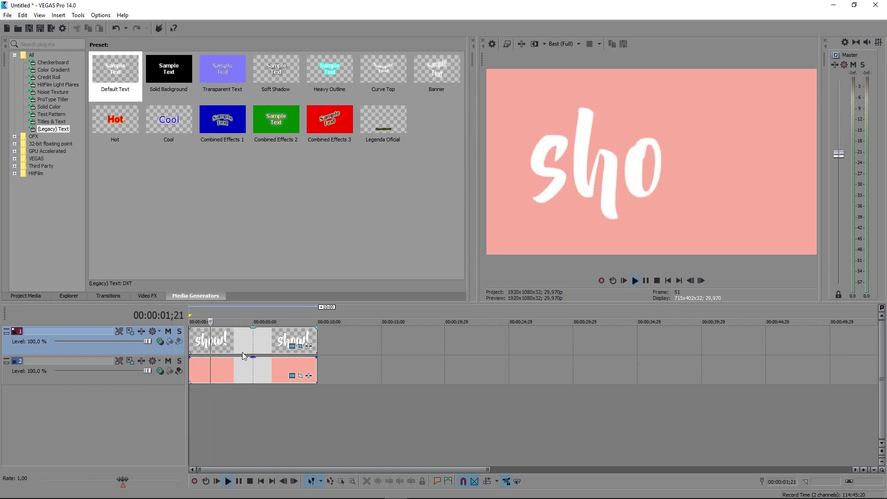
pyautogui.press('space')
# - Reopen Event Pan/Crop for the "show!" text event and place the playhead near the end of the mask keyframes
pyautogui.click(210, 342)
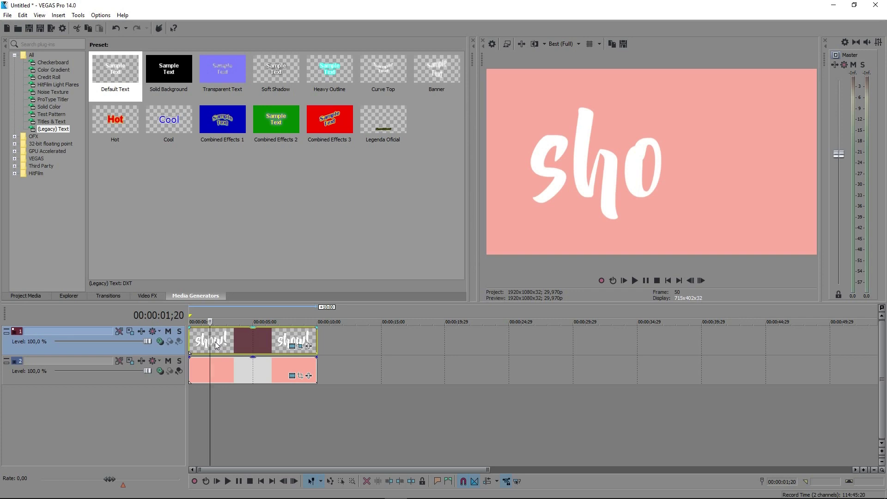
pyautogui.click(301, 346)
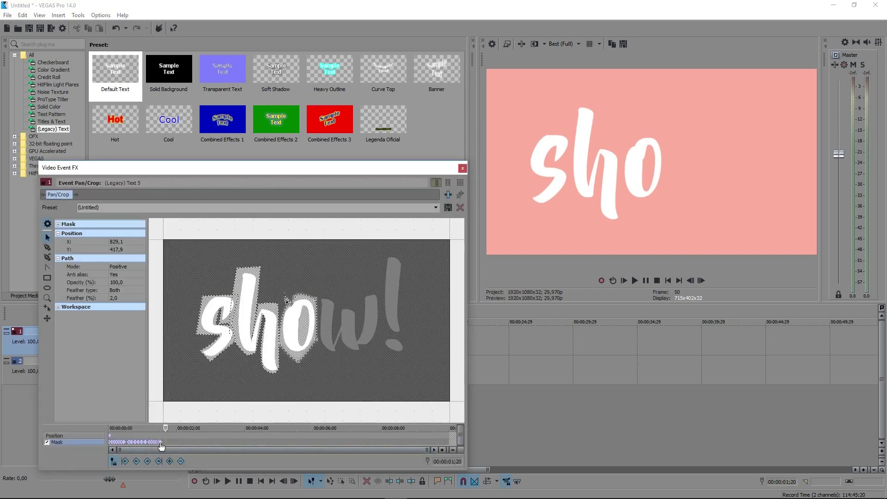
pyautogui.scroll(5, 179, 442)
pyautogui.click(255, 443)
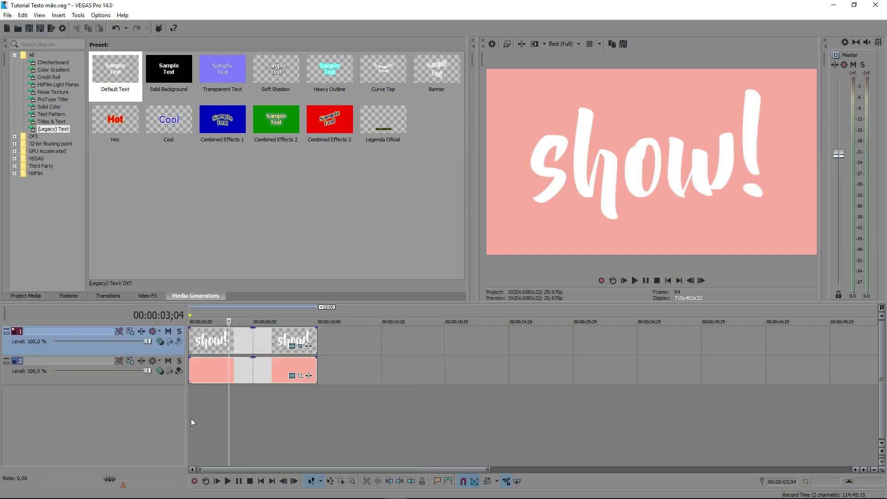
# - Play back the complete "show!" reveal from the start to check all the letters and the exclamation mark
pyautogui.click(190, 418)
pyautogui.scroll(5, 205, 418)
pyautogui.click(227, 481)
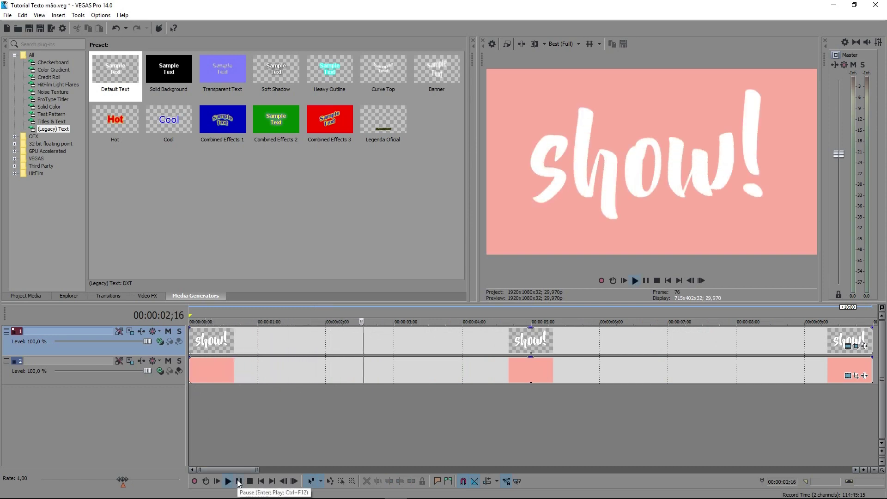
pyautogui.click(306, 417)
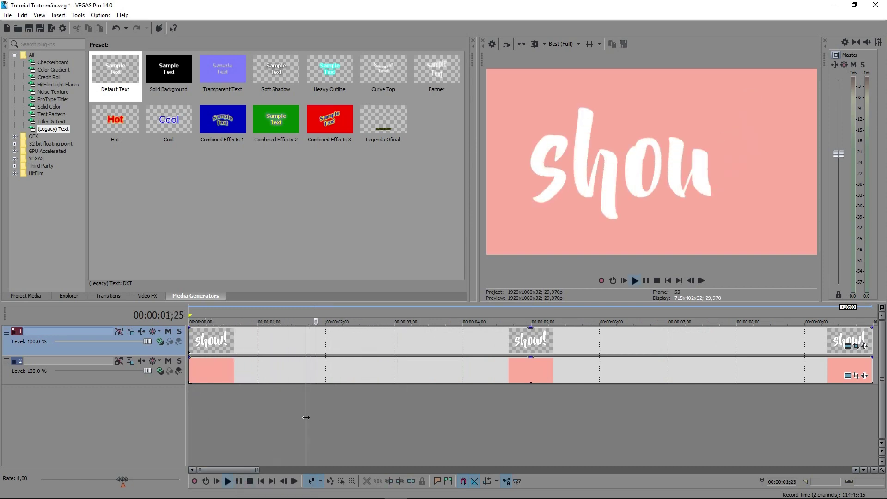
pyautogui.scroll(-3, 315, 405)
pyautogui.scroll(2, 315, 406)
pyautogui.scroll(-3, 315, 406)
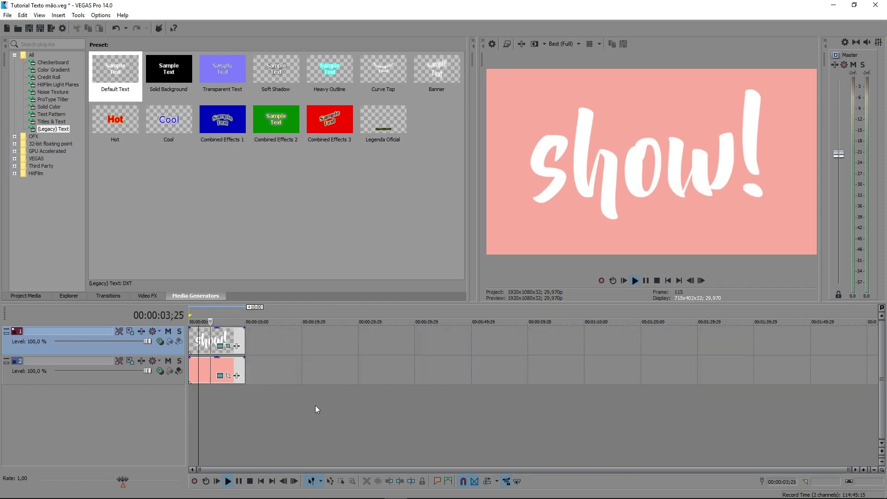
pyautogui.press('space')
pyautogui.scroll(3, 251, 389)
pyautogui.press('space')
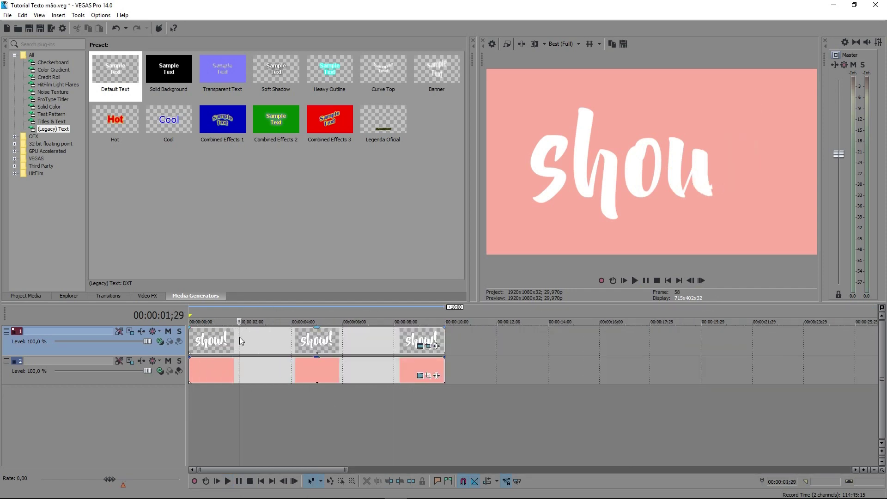
# - Time-compress the "show!" text event to about 6 seconds and play back the faster reveal
pyautogui.moveTo(249, 337); pyautogui.dragTo(249, 336)
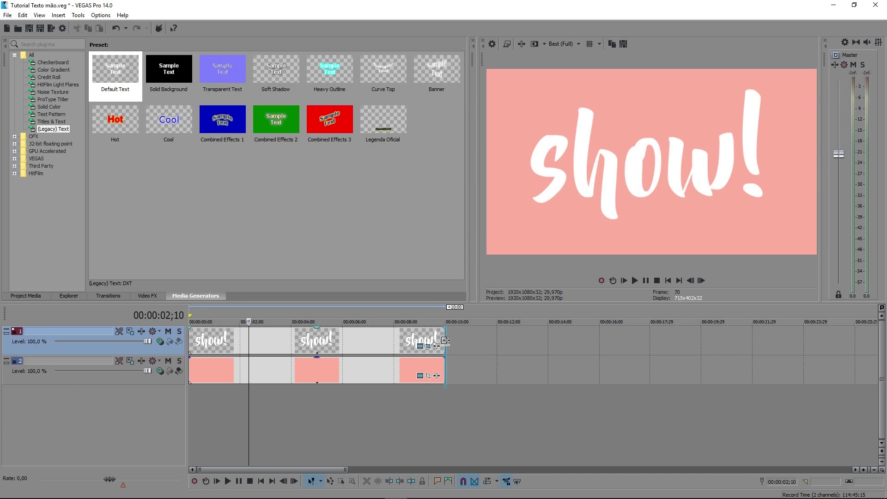
pyautogui.moveTo(446, 341); pyautogui.dragTo(348, 340)
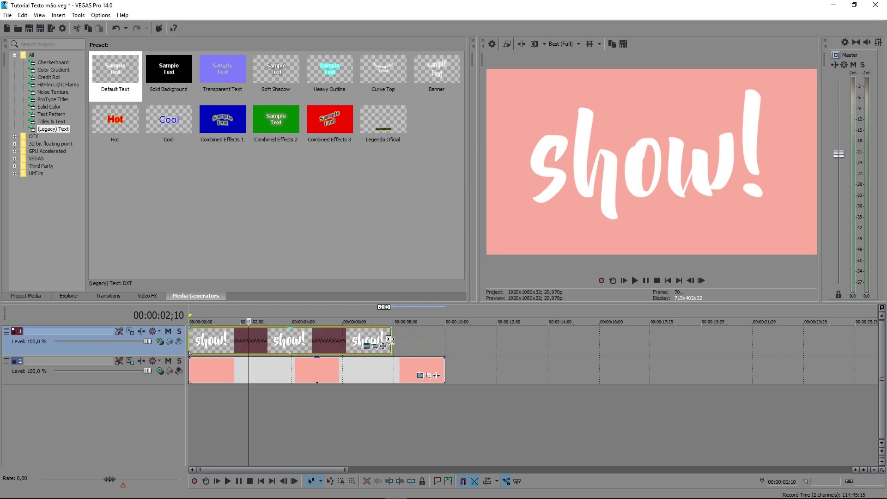
pyautogui.click(192, 342)
pyautogui.scroll(5, 230, 355)
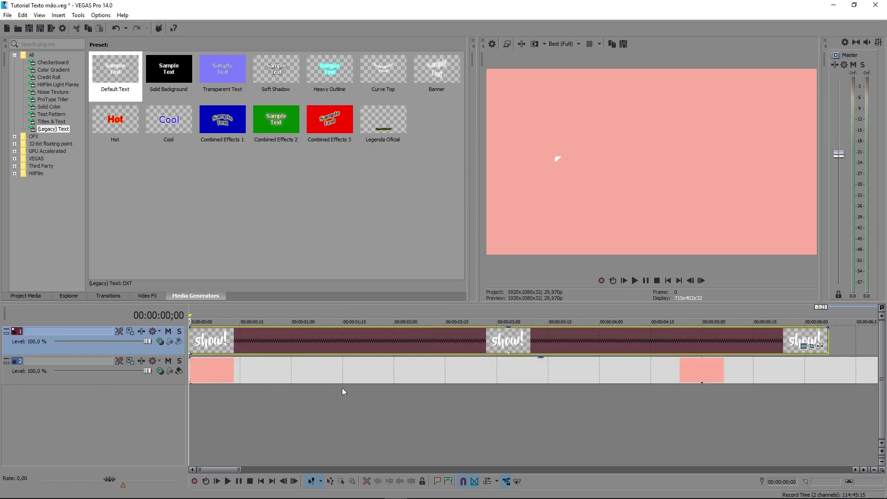
pyautogui.press('space')
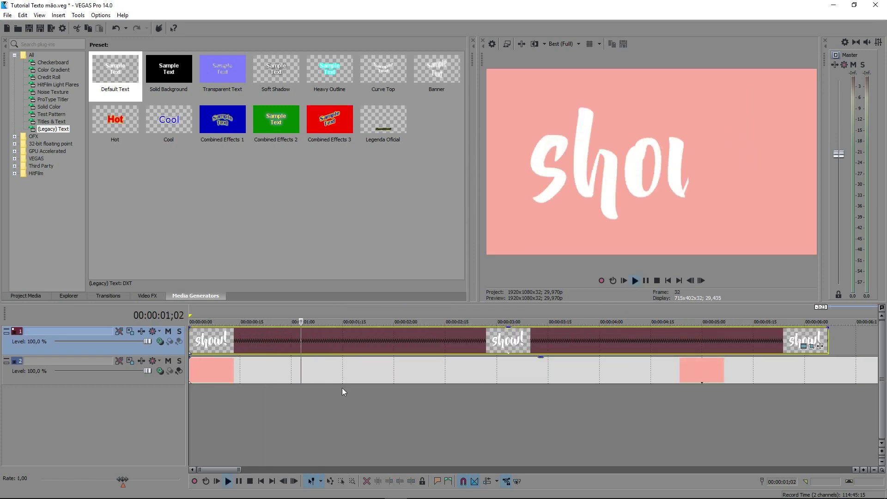
pyautogui.scroll(-2, 343, 388)
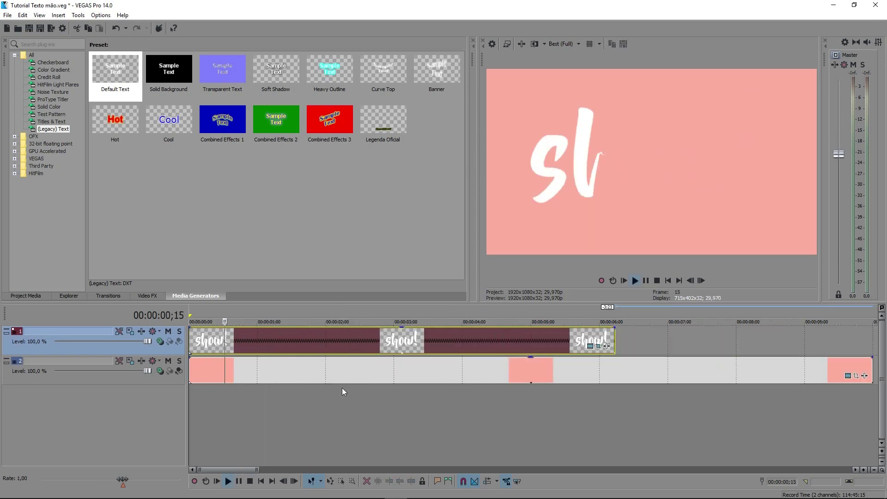
pyautogui.click(316, 334)
pyautogui.press('space')
# - Try a stronger time compression of the text event, to about 2.5 seconds, and undo it after previewing
pyautogui.moveTo(616, 340); pyautogui.dragTo(338, 336)
pyautogui.click(196, 334)
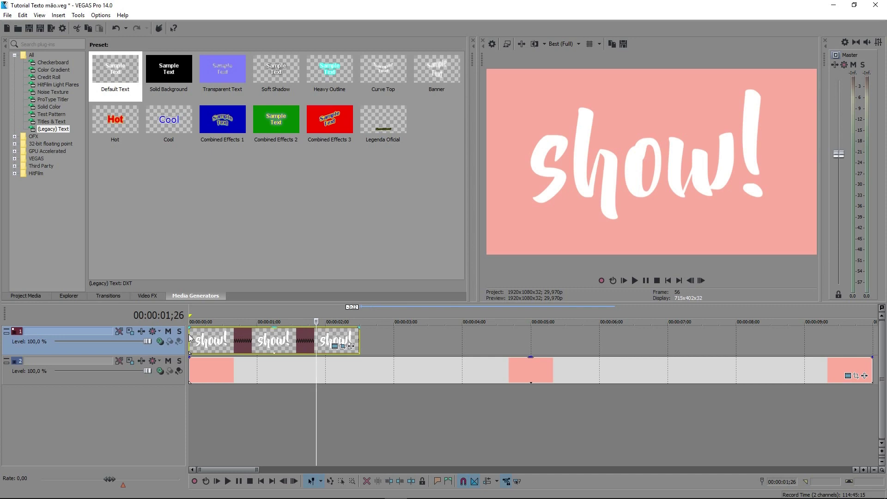
pyautogui.press('space')
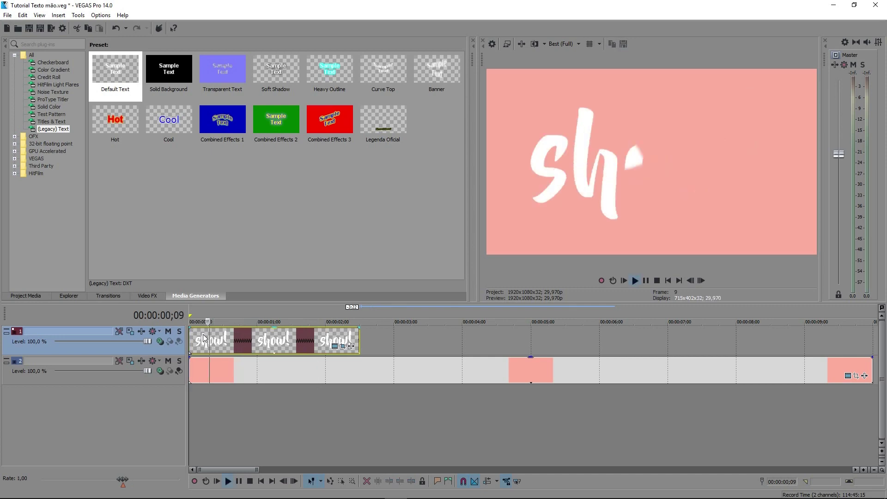
pyautogui.press('space')
pyautogui.hotkey('ctrl', 'z')
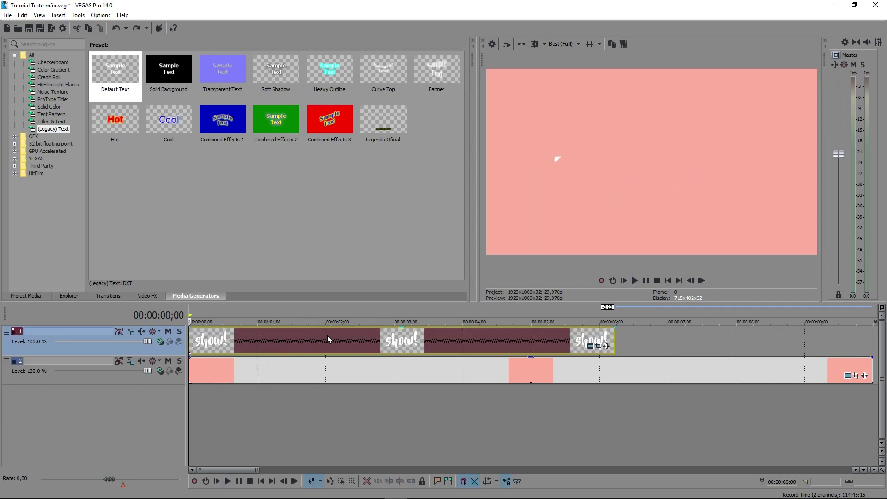
# - Play back the roughly 6-second "show!" text event several times from the start
pyautogui.scroll(-4, 332, 335)
pyautogui.press('space')
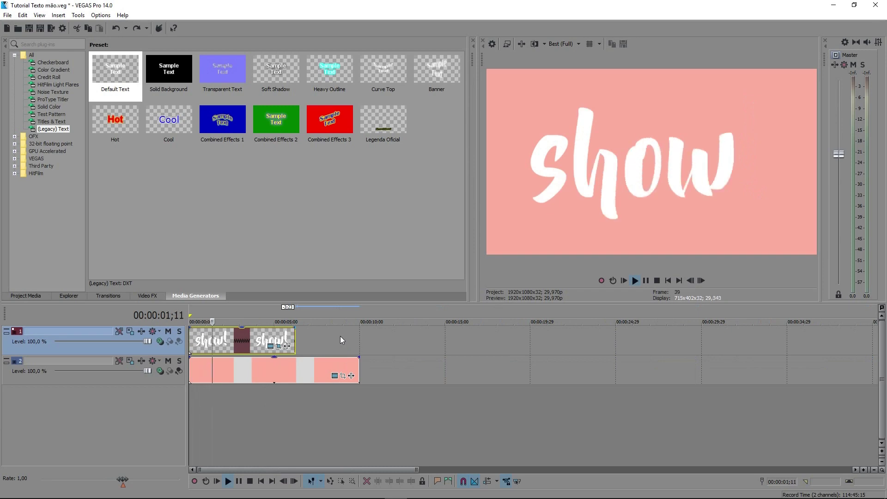
pyautogui.press('space')
pyautogui.press('space')
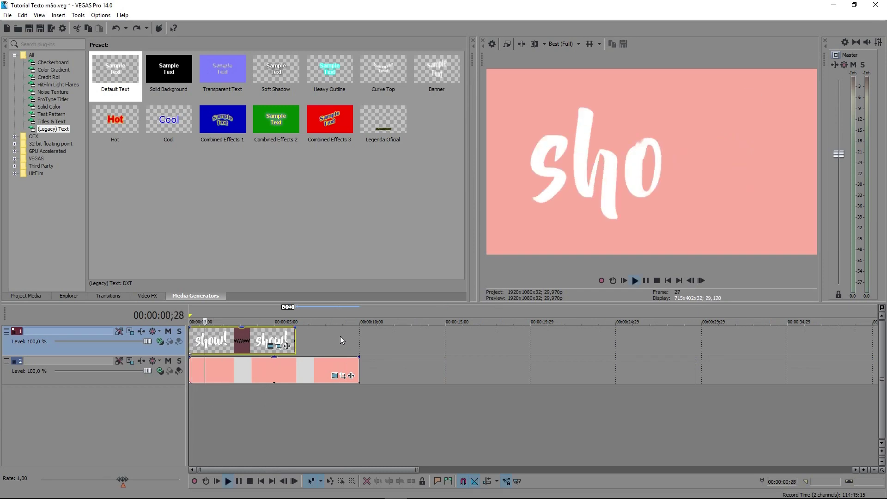
pyautogui.press('space')
pyautogui.press('space')
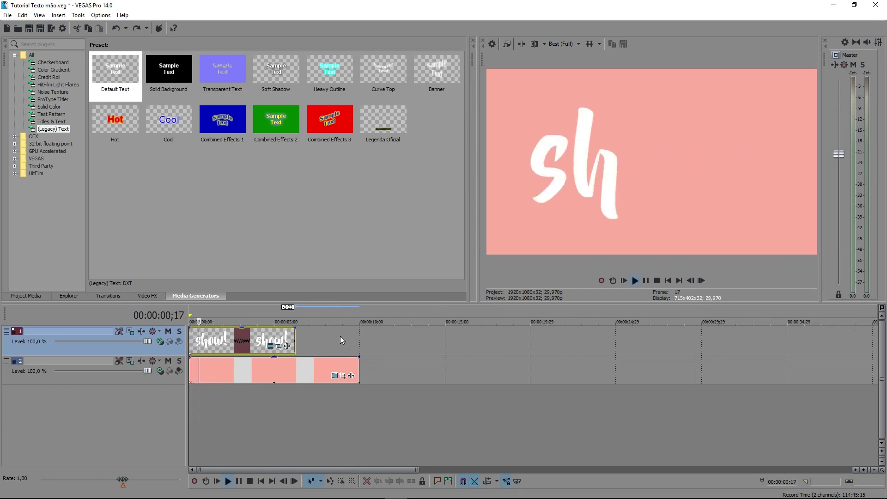
pyautogui.press('space')
pyautogui.press('space')
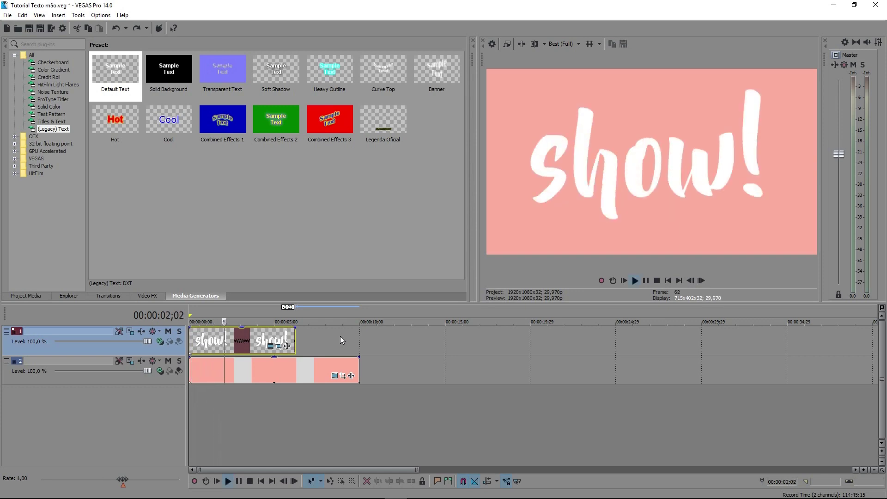
pyautogui.press('space')
# - Reopen Event Pan/Crop for the compressed "show!" text event and go to the first Position keyframe at 00:00:00;00
pyautogui.click(230, 342)
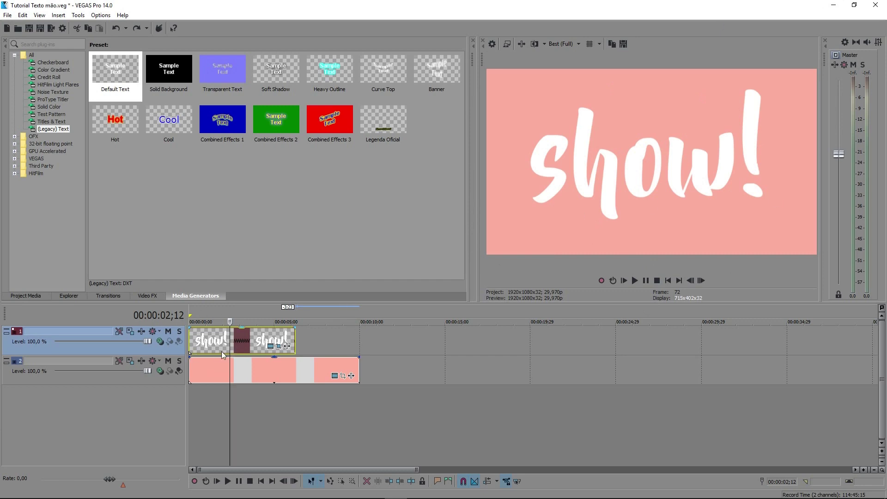
pyautogui.click(279, 346)
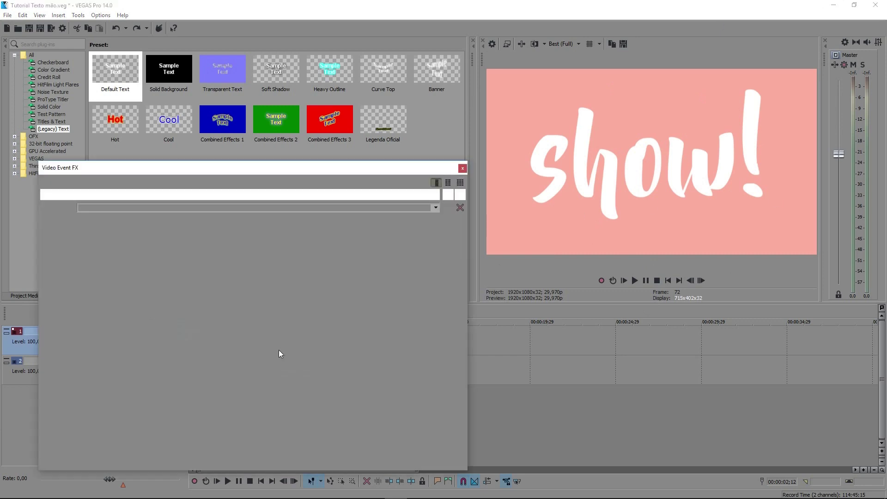
pyautogui.click(78, 436)
pyautogui.click(110, 437)
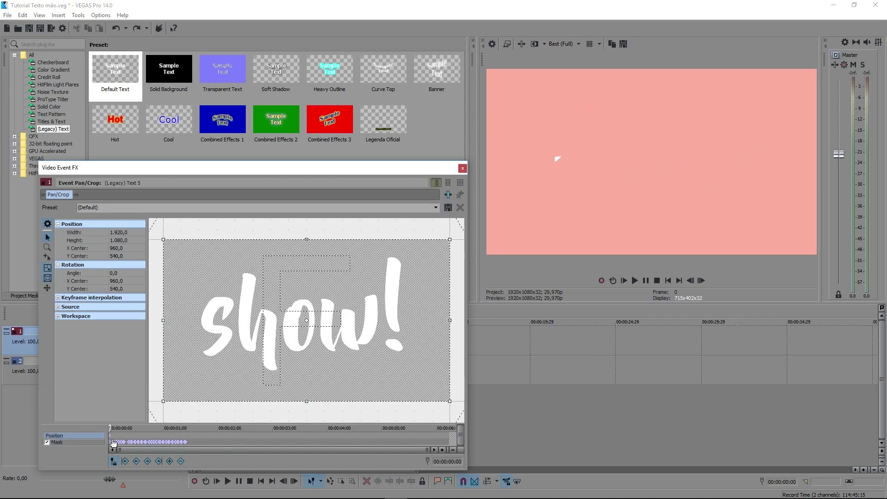
# - Shrink the "show!" text by enlarging its Pan/Crop frame to about 4,776 by 2,687, and play back the reveal
pyautogui.moveTo(304, 400); pyautogui.dragTo(296, 472)
pyautogui.moveTo(306, 376); pyautogui.dragTo(305, 391)
pyautogui.moveTo(259, 180); pyautogui.dragTo(511, 276)
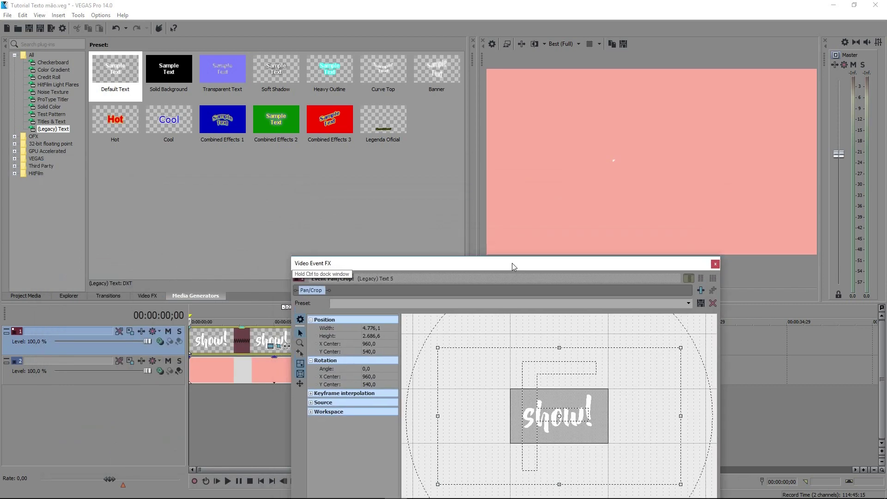
pyautogui.click(204, 345)
pyautogui.press('space')
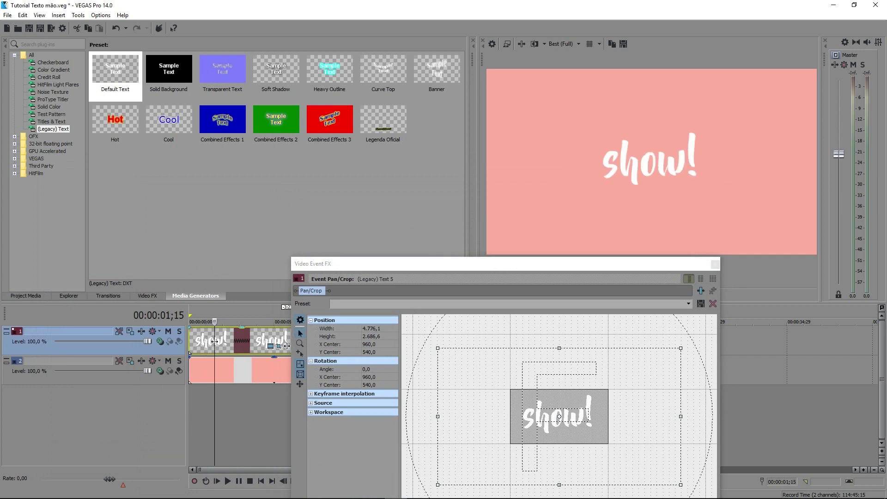
# - At 00:00:01;14, enlarge the text's Pan/Crop frame to about 13,235 by 7,444 and play back the timeline from the start
pyautogui.moveTo(319, 264); pyautogui.dragTo(146, 115)
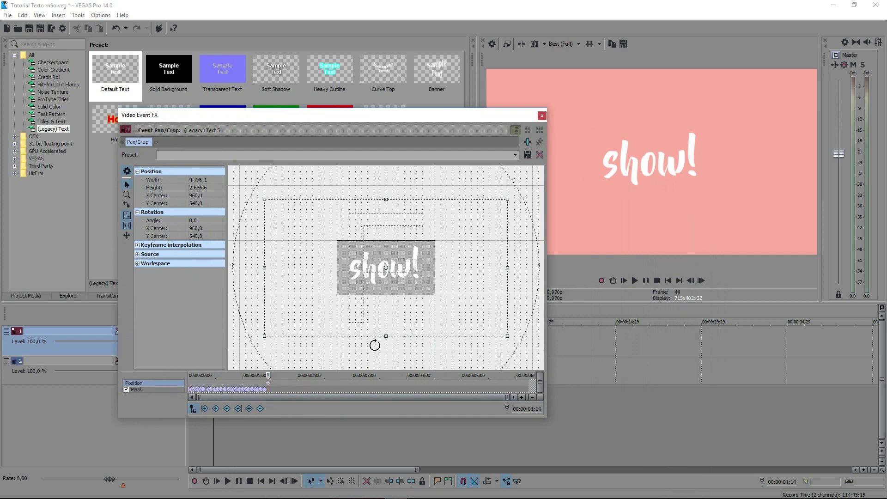
pyautogui.moveTo(389, 335); pyautogui.dragTo(664, 178)
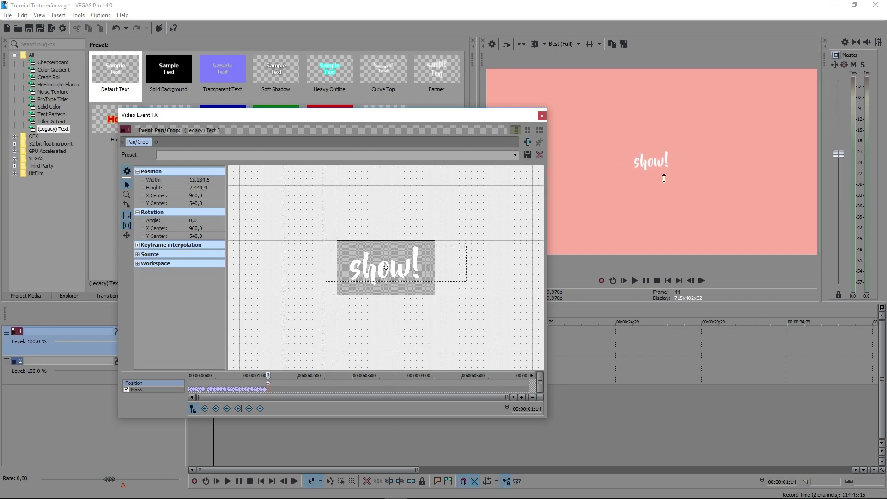
pyautogui.click(542, 116)
pyautogui.click(190, 346)
pyautogui.press('space')
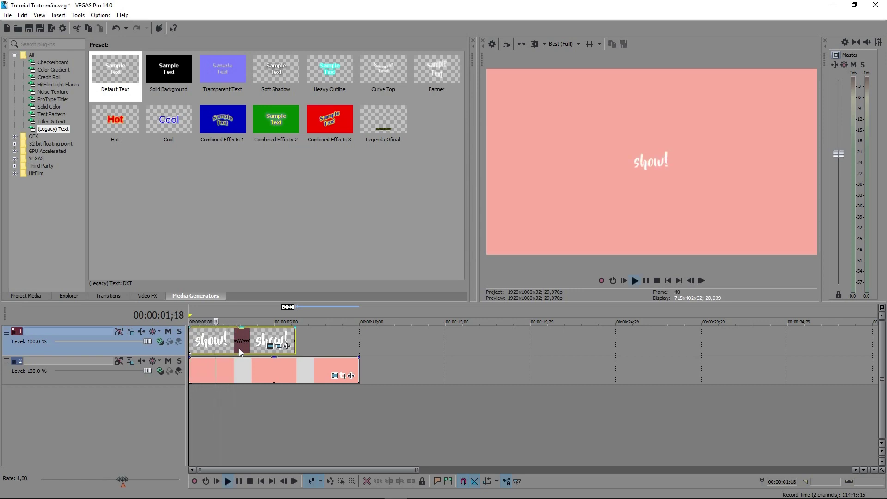
pyautogui.press('space')
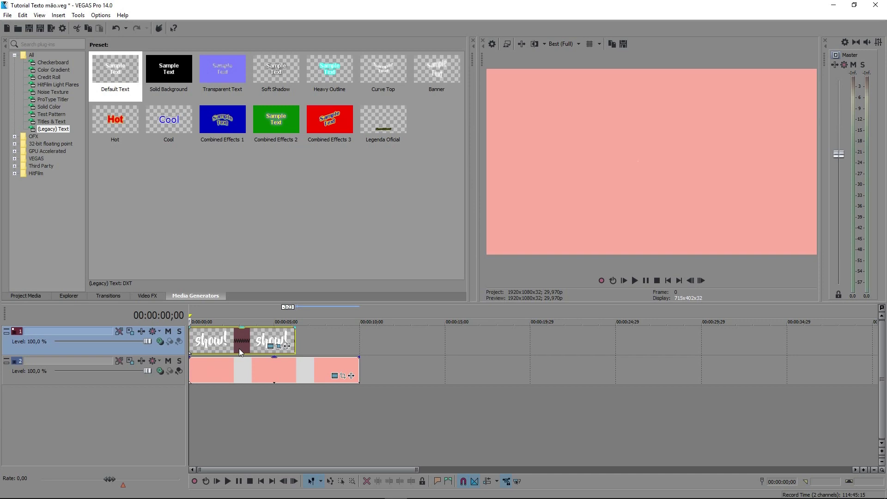